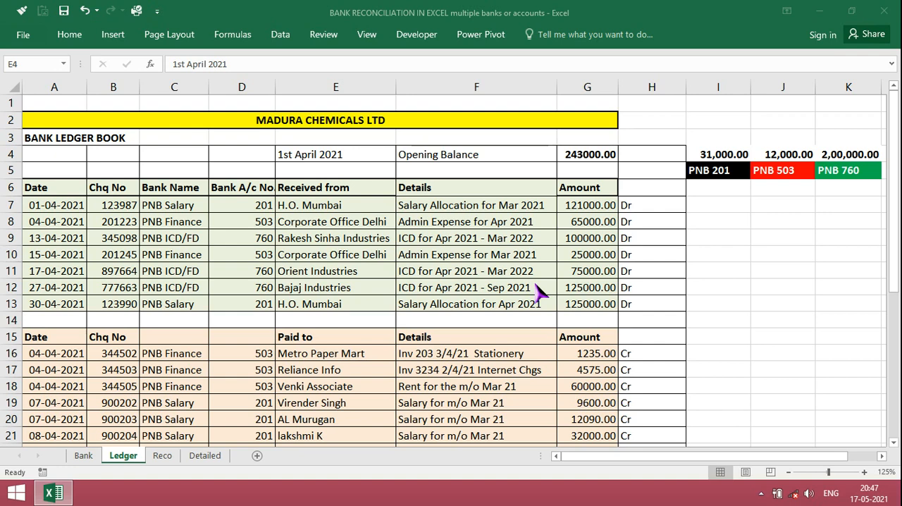
Examine the Ledger sheet's opening balances, receipts and payments, including the cheque numbers recorded for each PNB account
click(579, 153)
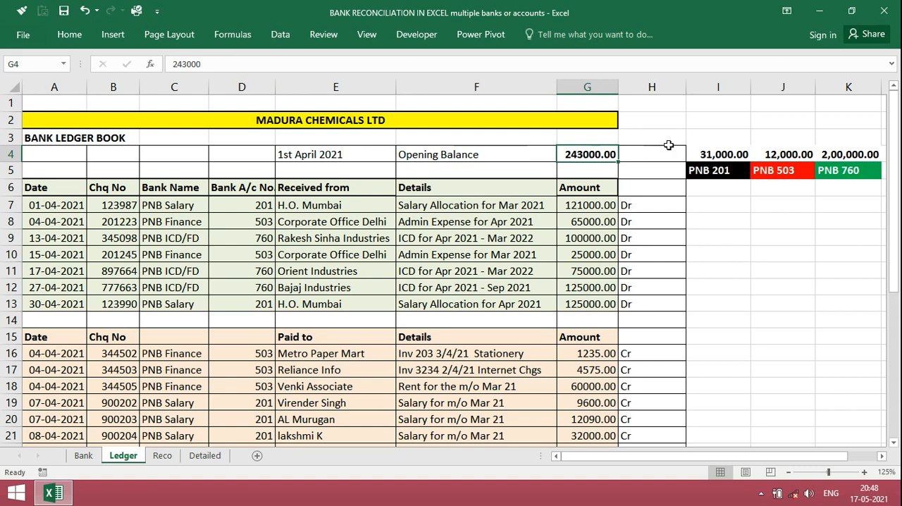
click(720, 156)
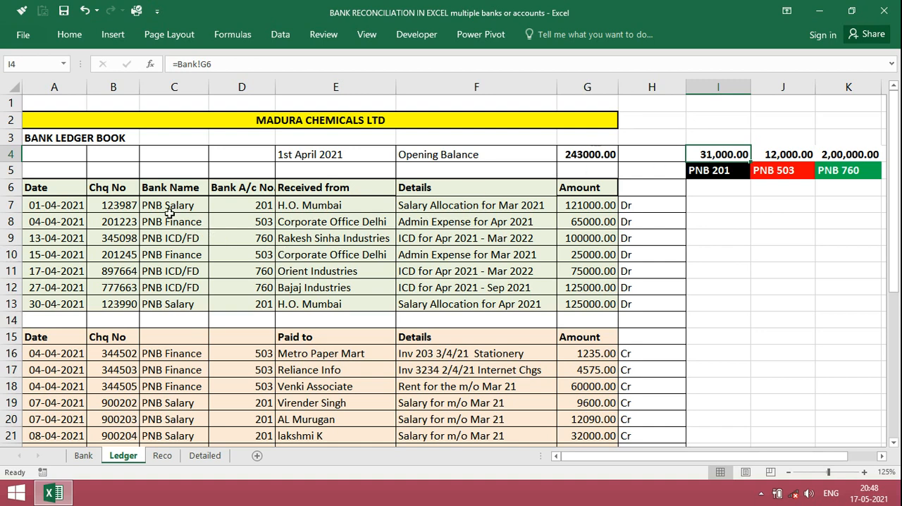
click(237, 205)
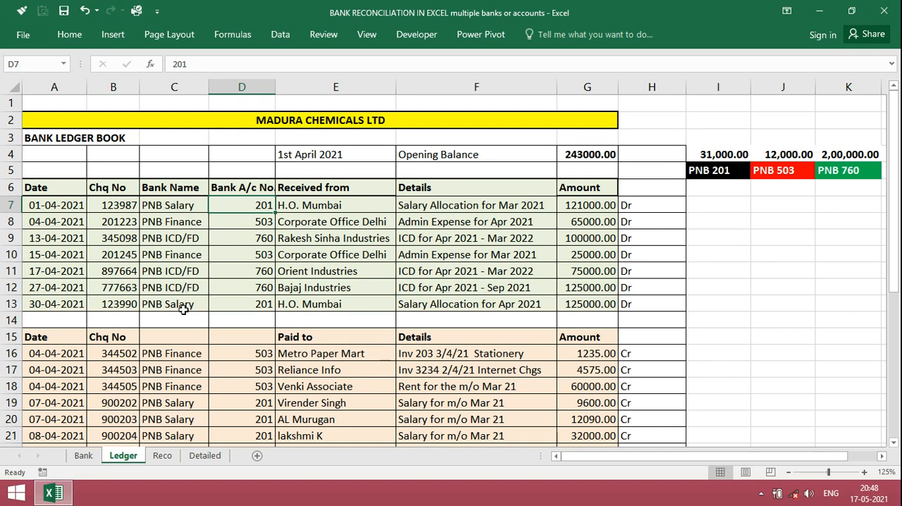
click(123, 354)
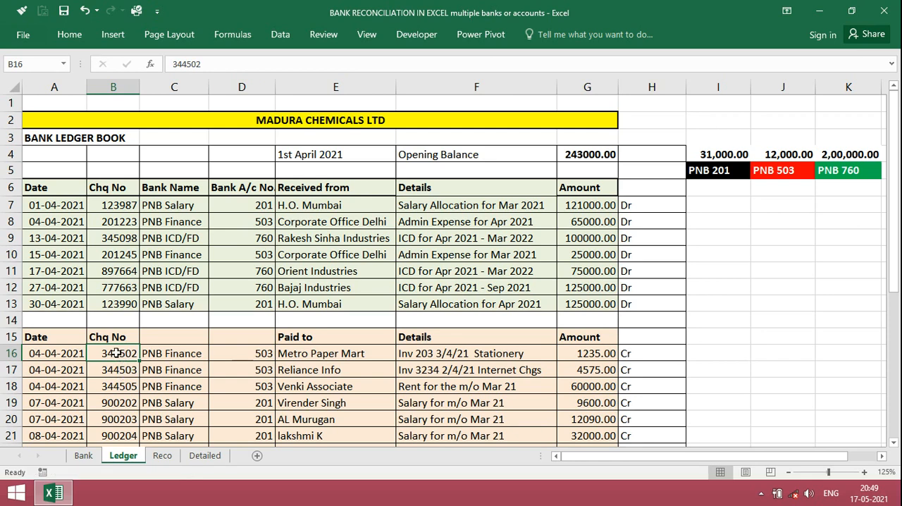
click(118, 403)
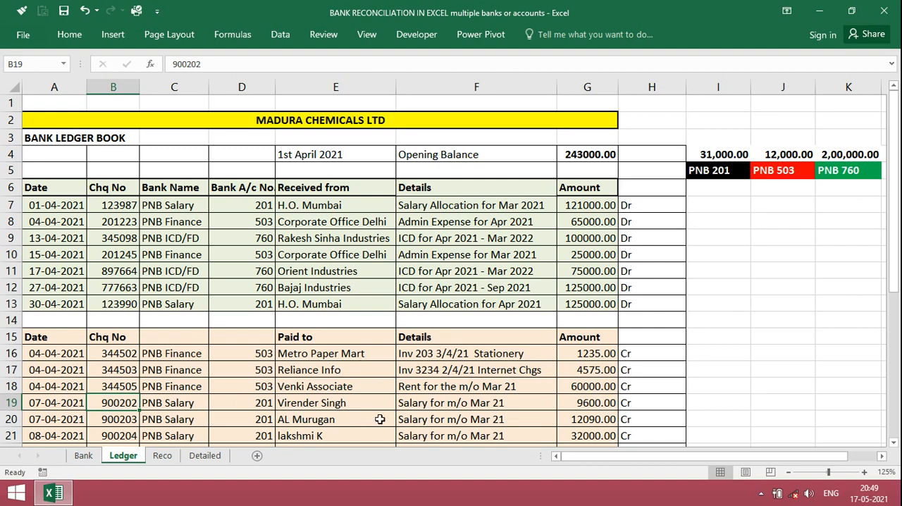
drag(896, 251, 893, 293)
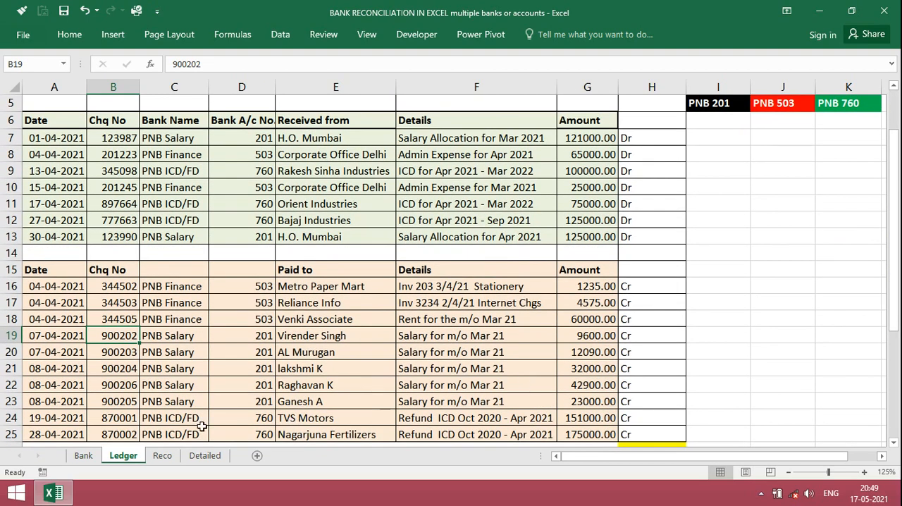
click(128, 423)
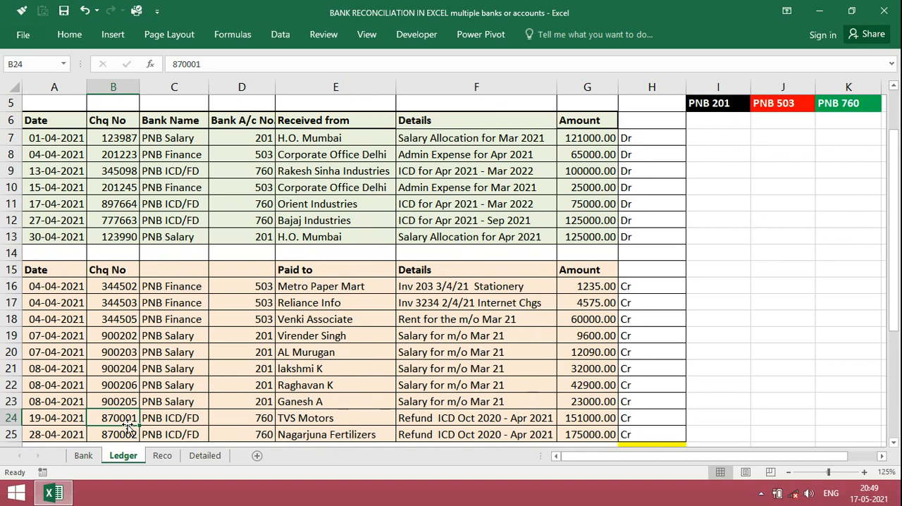
Review the salary, finance and fixed deposit account statements on the Bank sheet, and return to the Ledger sheet
click(83, 457)
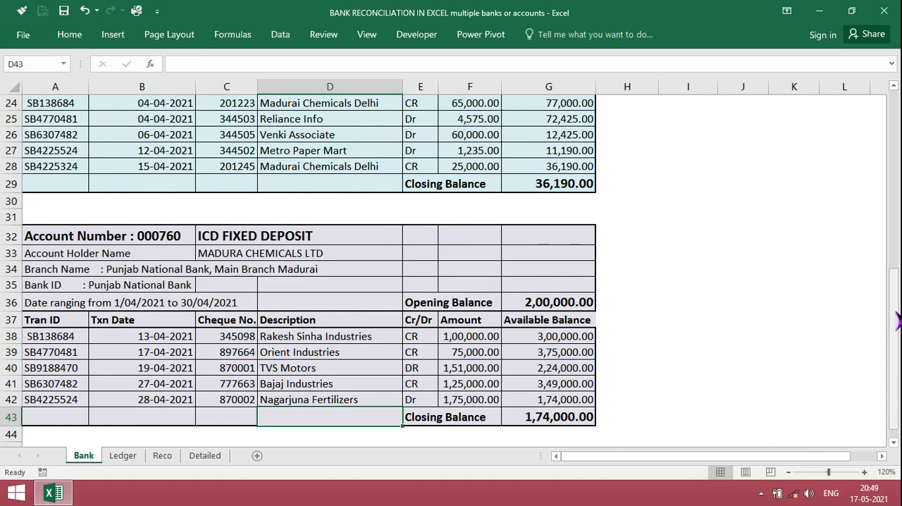
drag(897, 321, 892, 132)
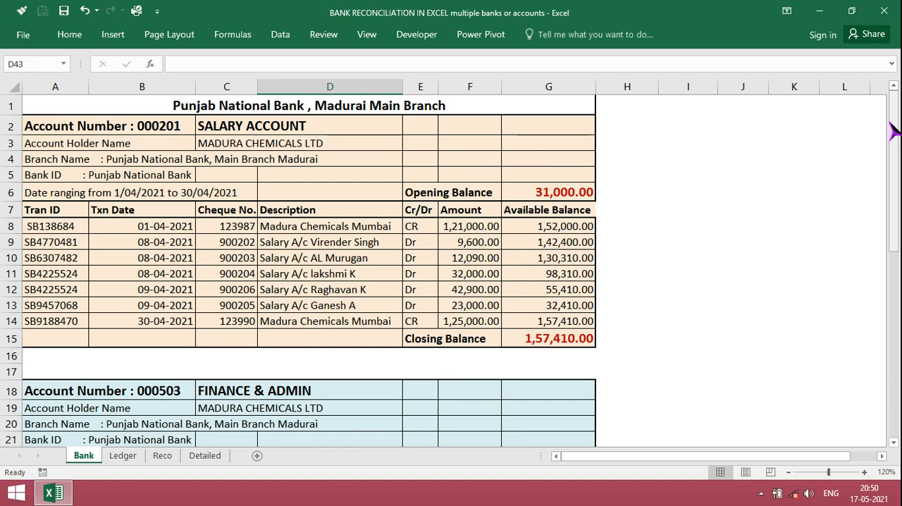
click(124, 457)
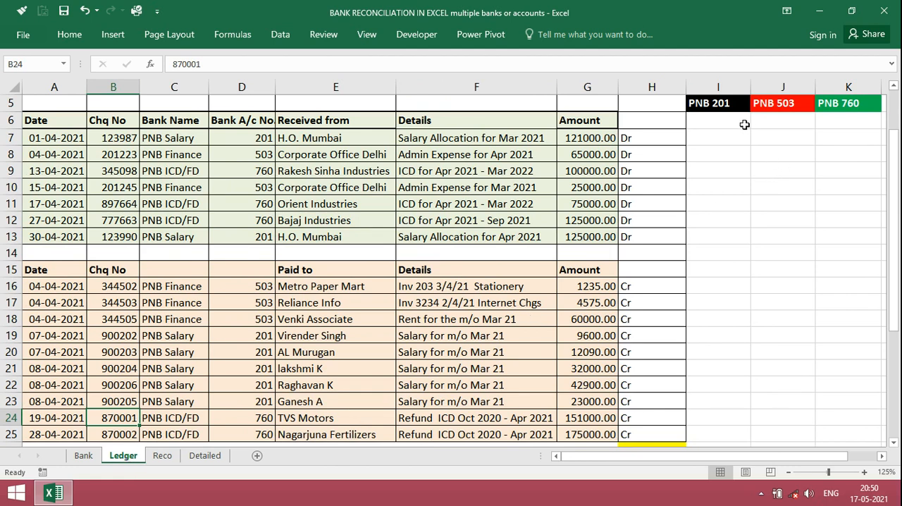
Start an IFERROR formula with a nested VLOOKUP in Ledger cell I7, using the cheque number in B7 as lookup value
click(705, 125)
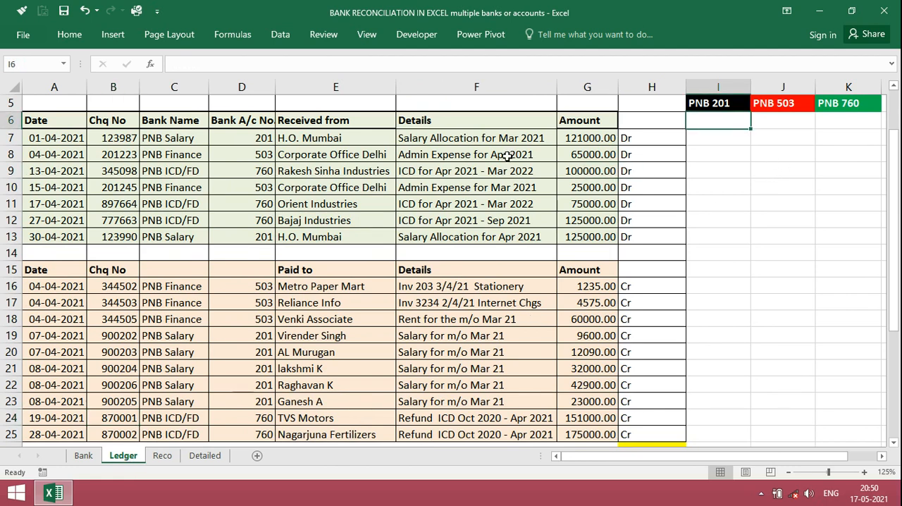
click(458, 141)
click(263, 139)
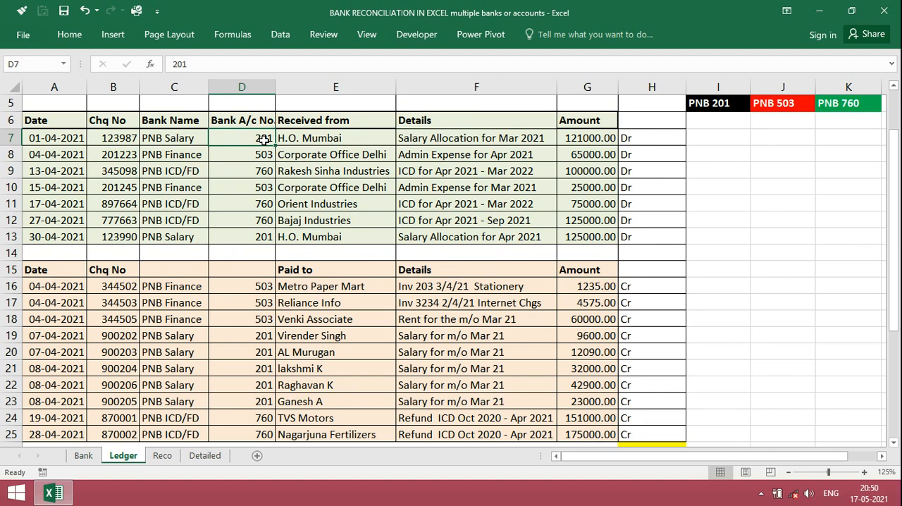
click(715, 139)
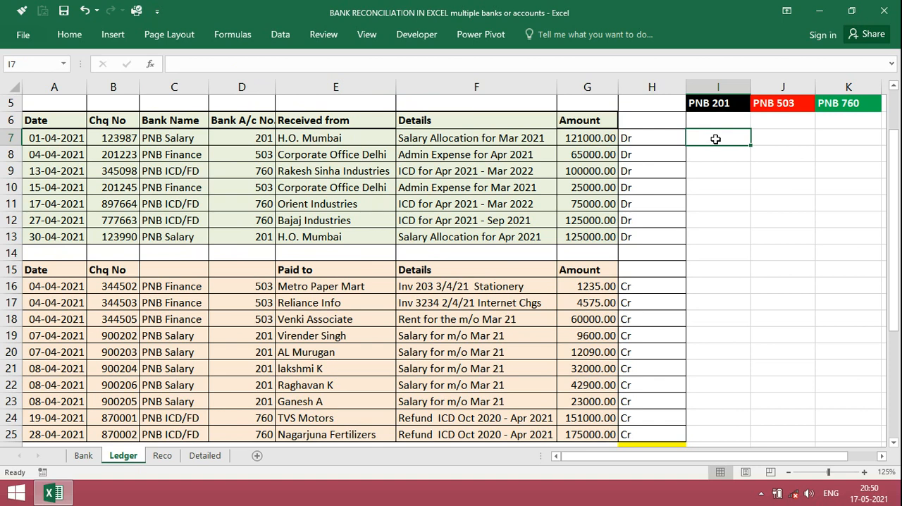
text(=)
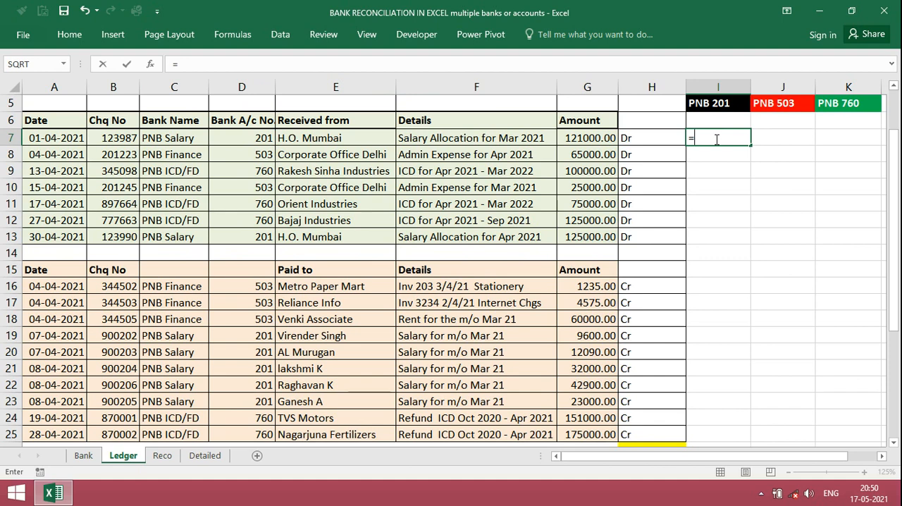
text(i)
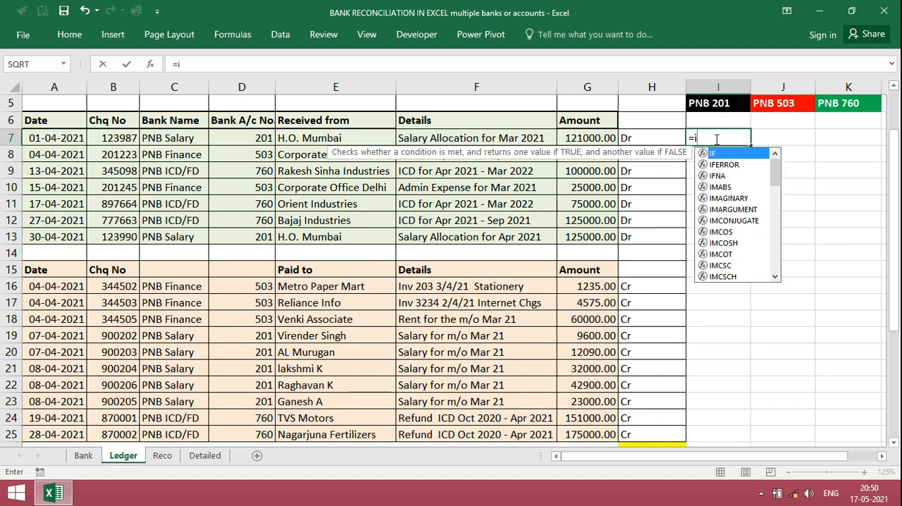
double_click(723, 164)
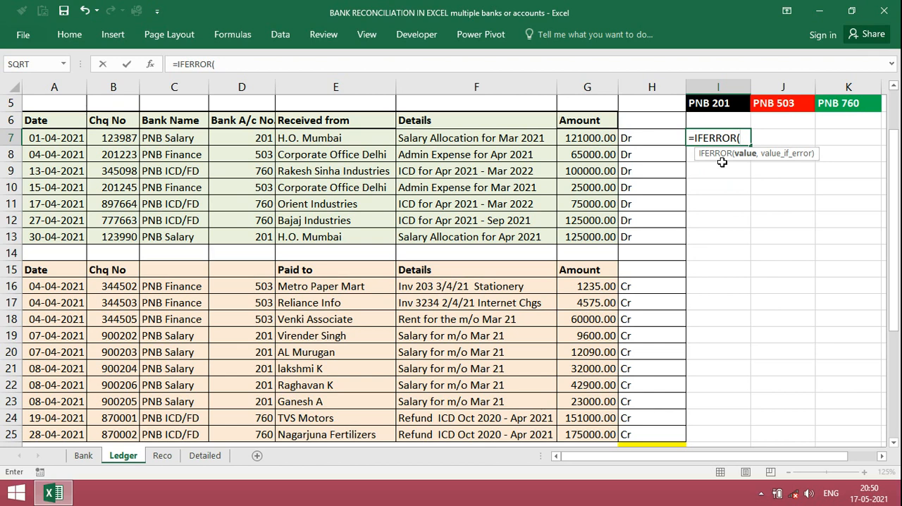
text(ookup)
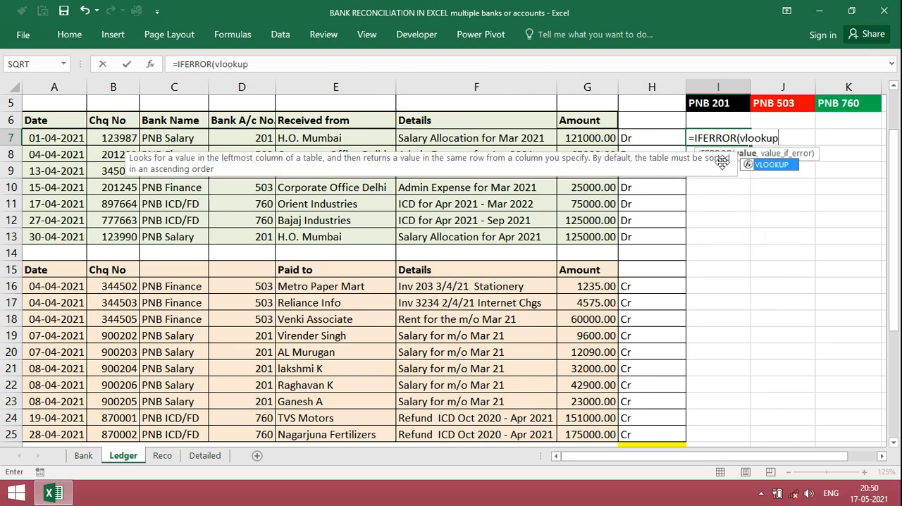
text(()
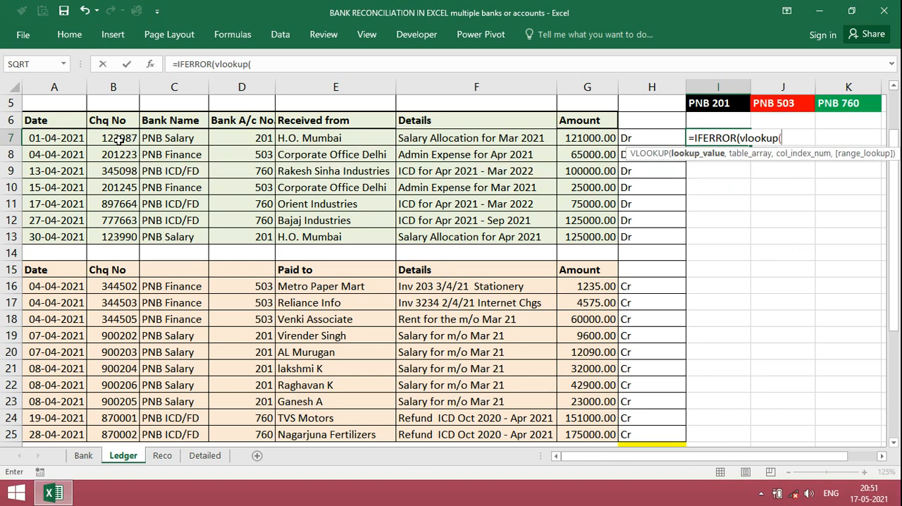
click(119, 139)
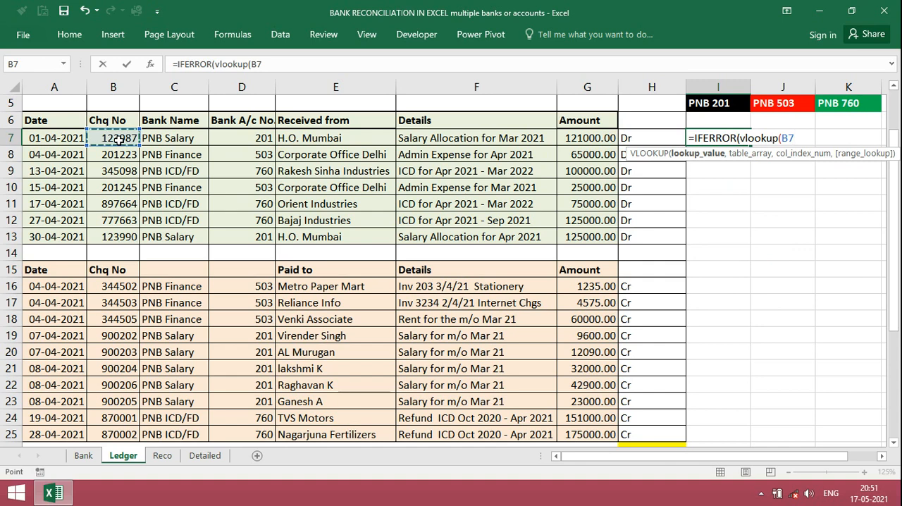
text(,)
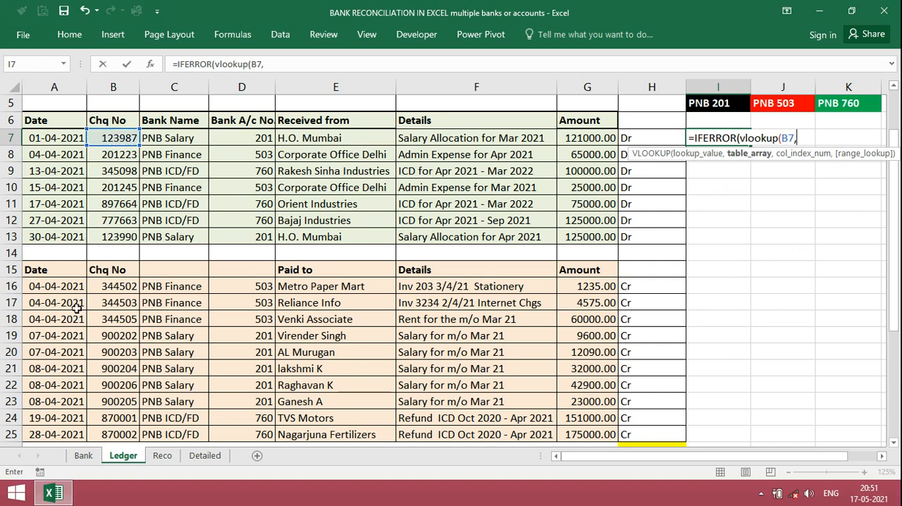
Set the VLOOKUP table array to the absolute range $C$8:$F$14 of the salary account statement on the Bank sheet
click(84, 455)
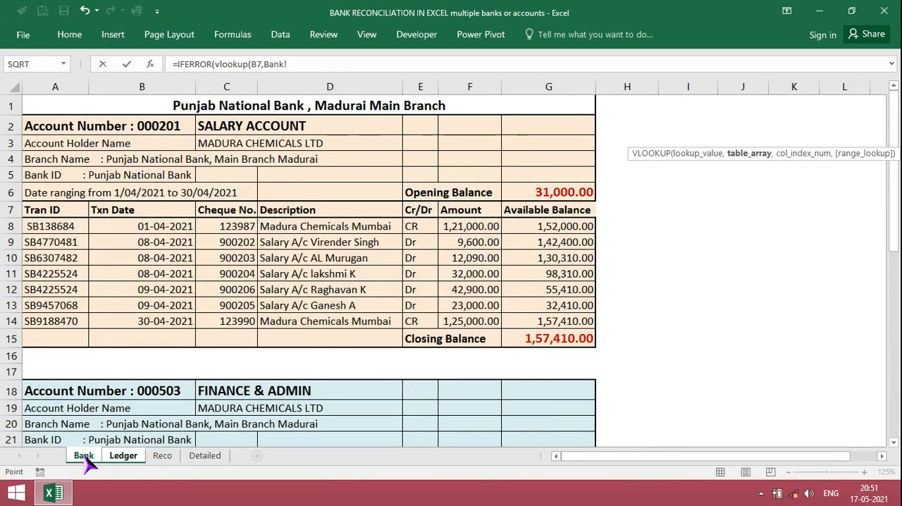
click(231, 227)
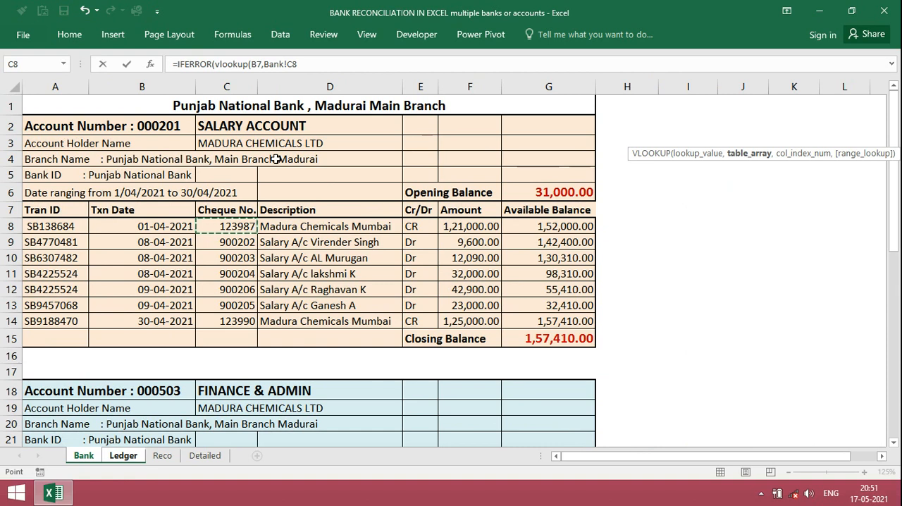
drag(232, 227, 500, 327)
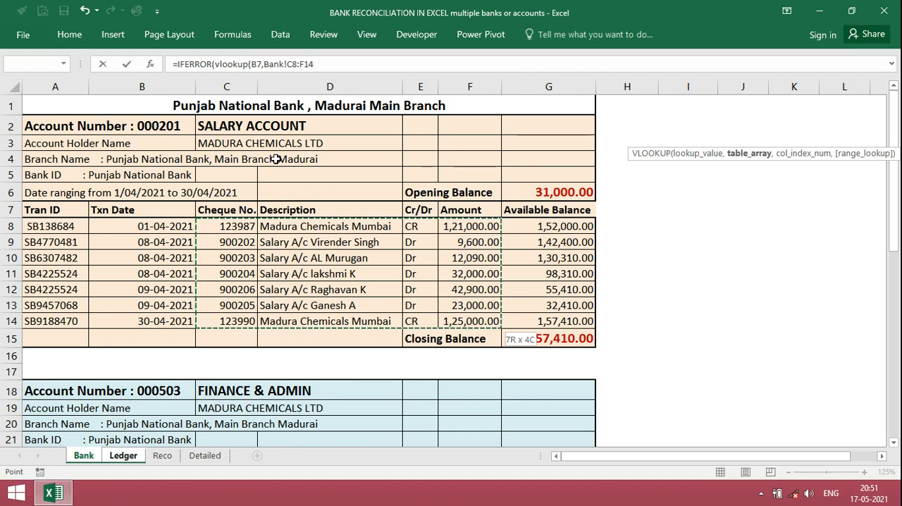
key(F4)
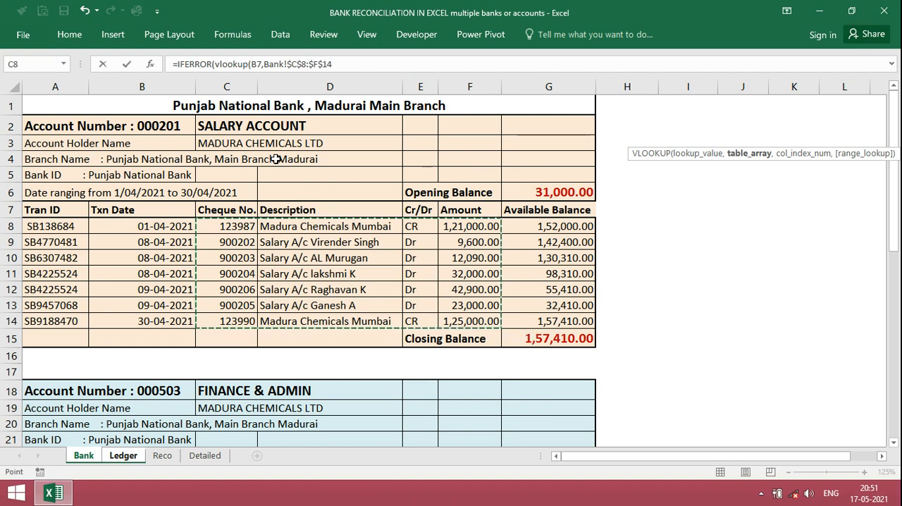
text(,)
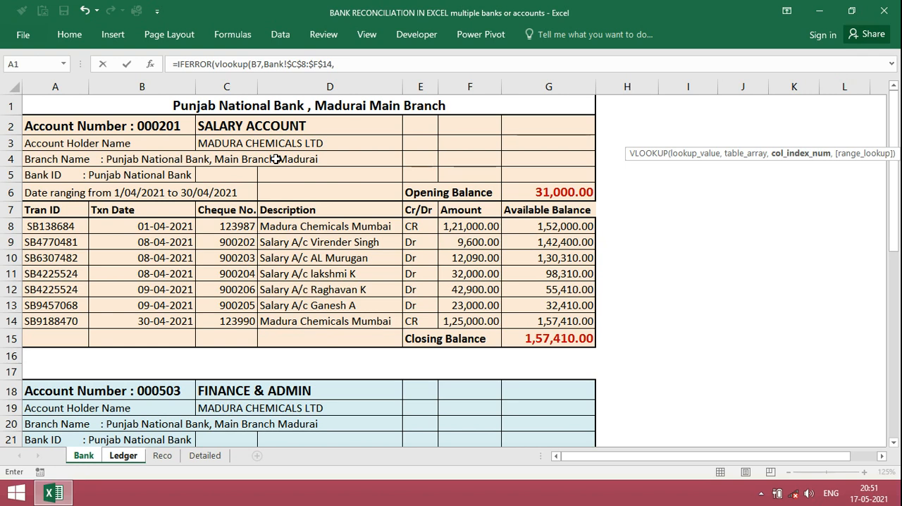
Complete the I7 formula with column index 4, exact match 0 and an empty string "" as the IFERROR fallback
text(4,)
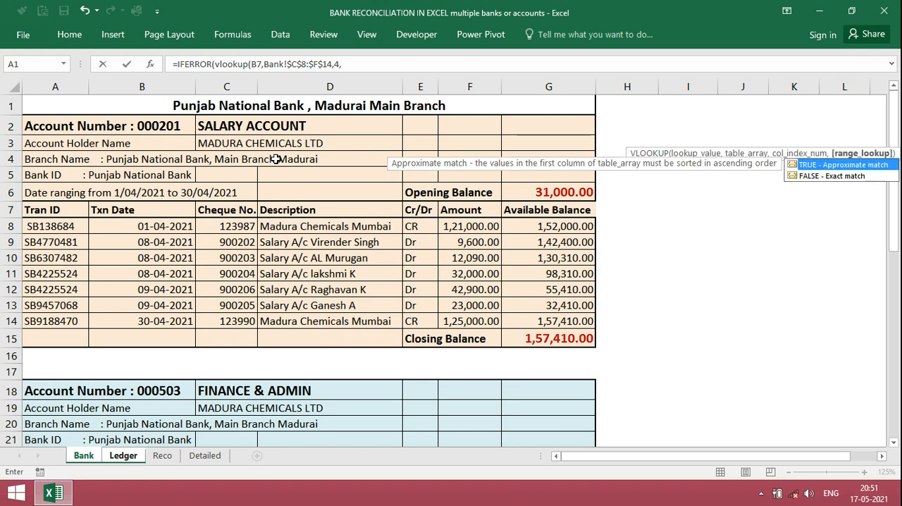
text(0))
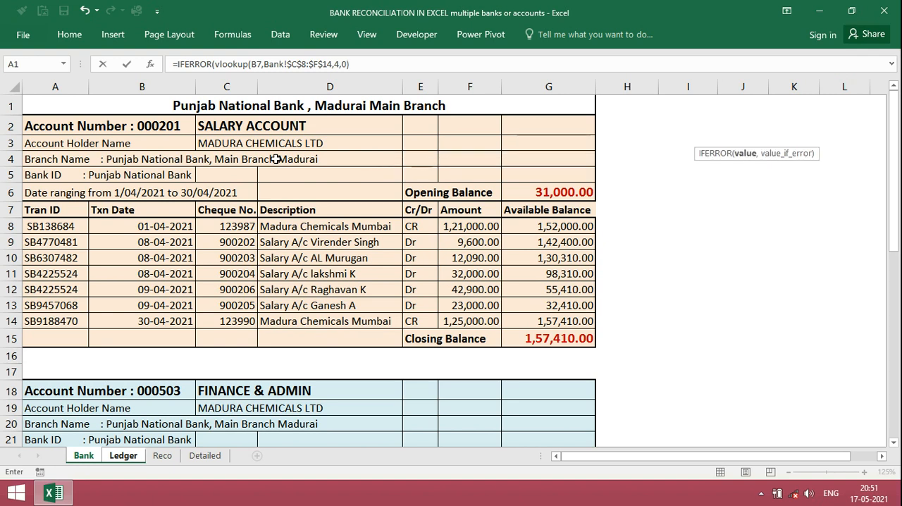
text(,)
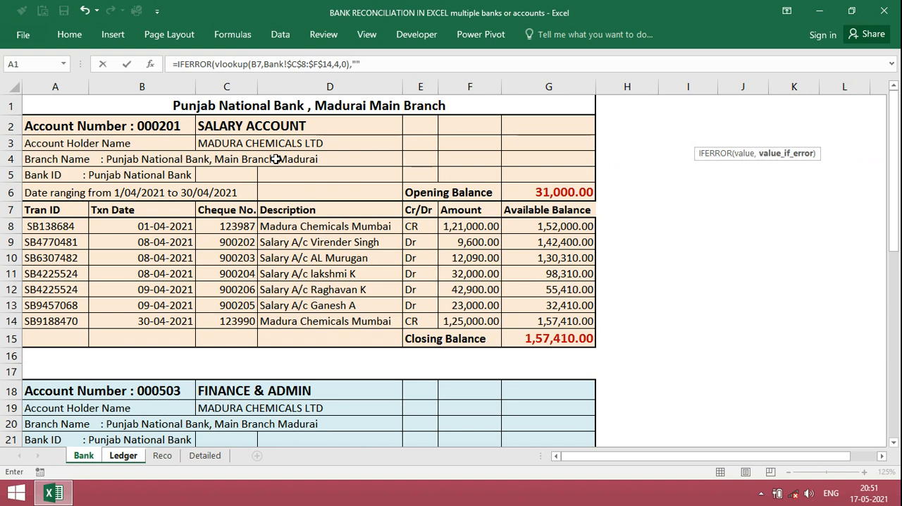
text("")
key(Return)
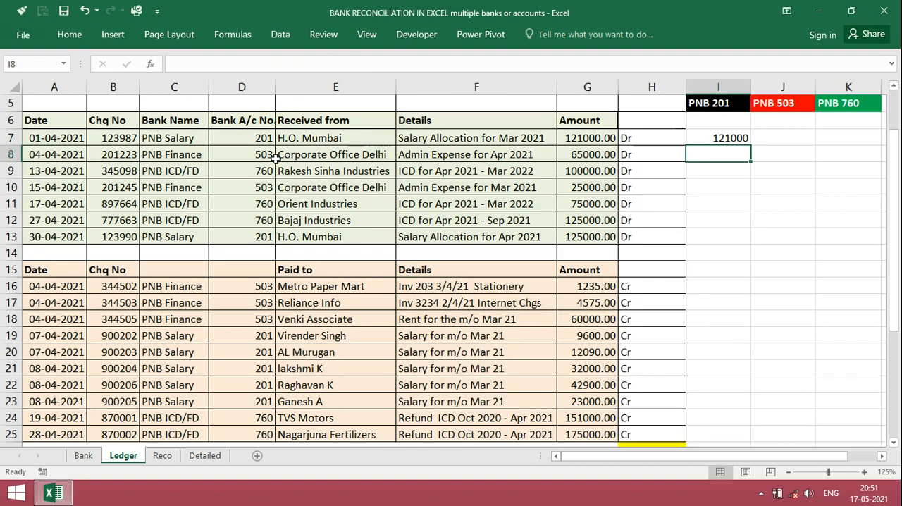
Fill the I7 lookup formula down through I25 and check the copied results in the column
key(Up)
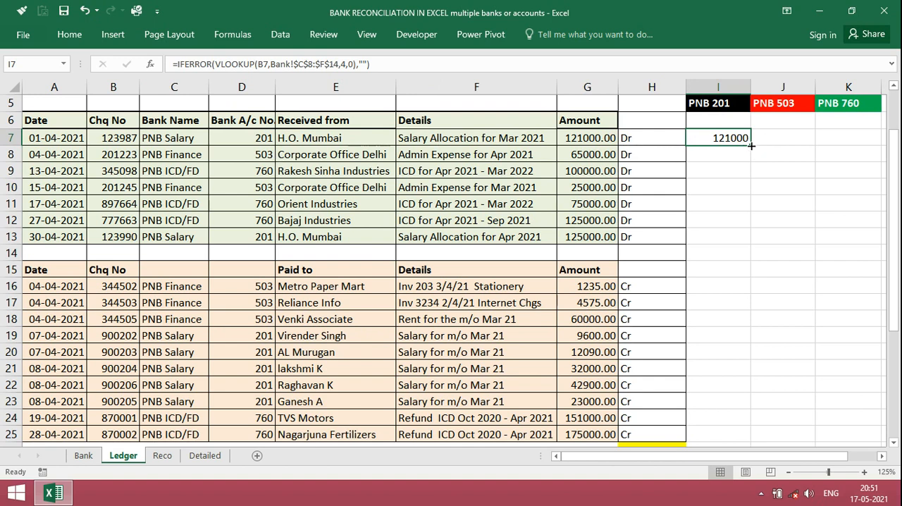
drag(751, 145, 754, 439)
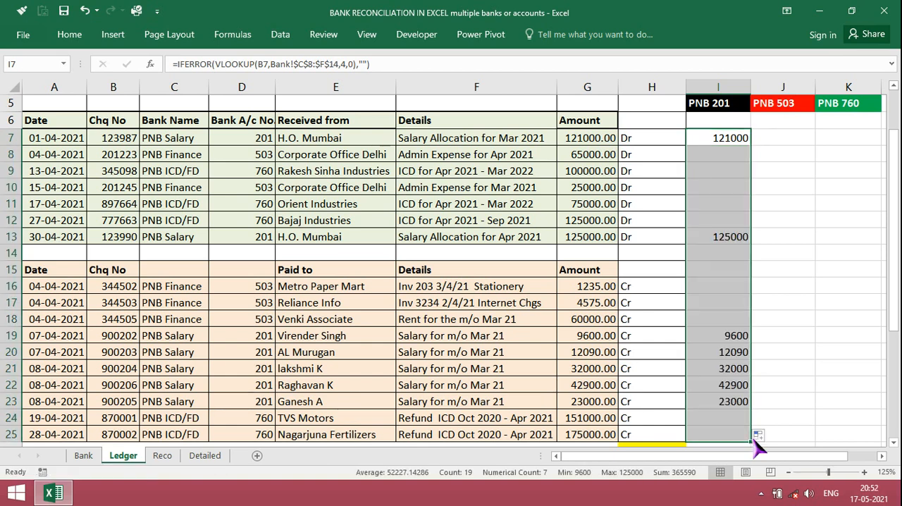
click(739, 401)
key(Up)
key(Up)
key(Up)
key(Up)
key(Up)
key(Up)
key(Up)
key(Up)
key(Up)
key(Up)
key(Up)
key(Up)
key(Up)
key(Up)
key(Up)
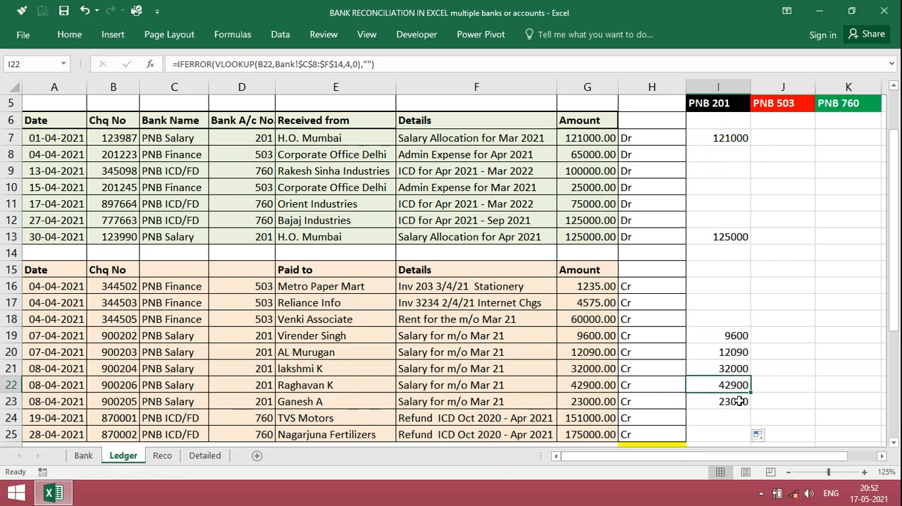
key(Up)
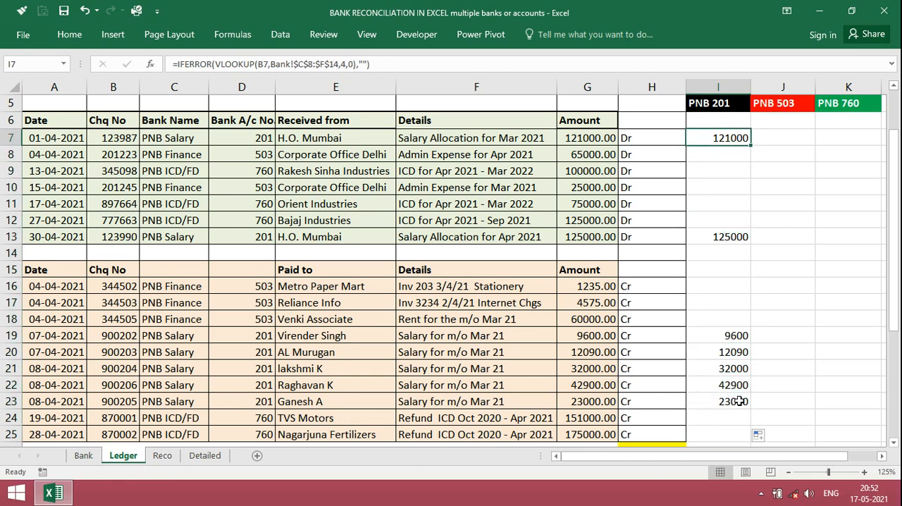
Start an IFERROR formula with a nested VLOOKUP in Ledger cell J7, using the cheque number in B7 as lookup value
key(Right)
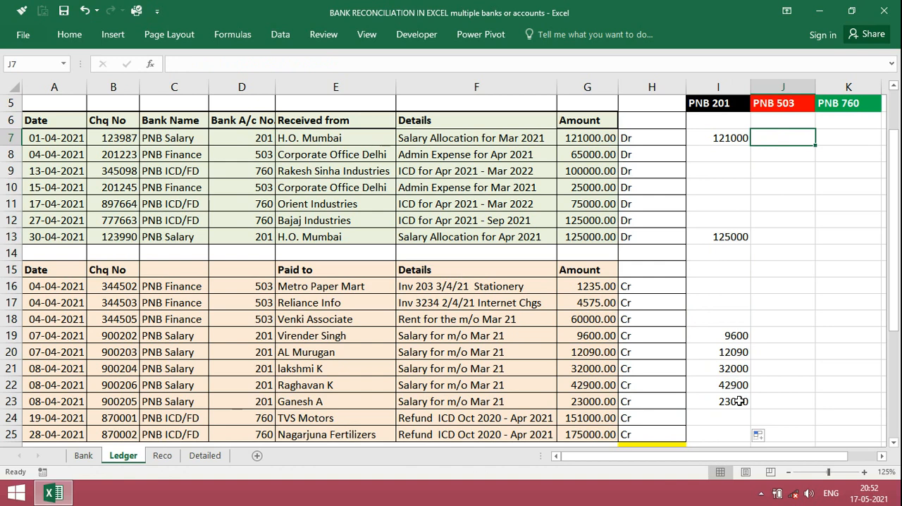
text(=)
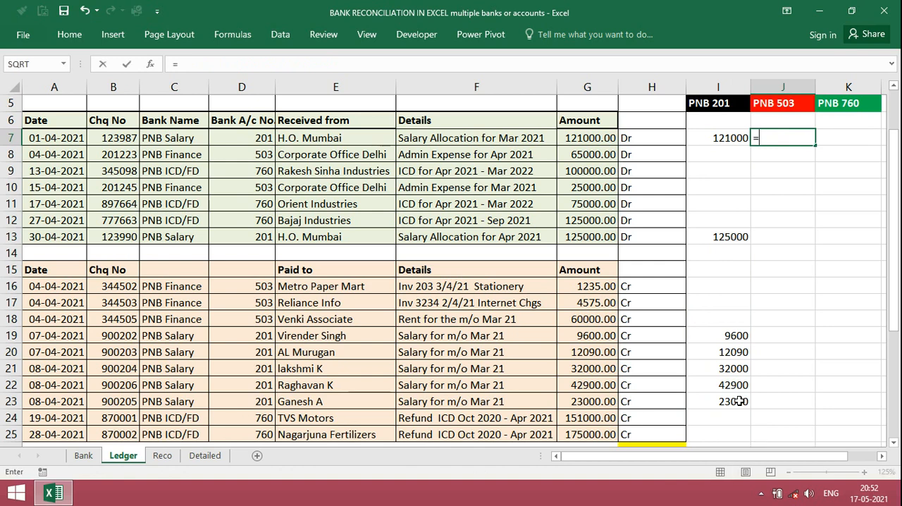
text(if)
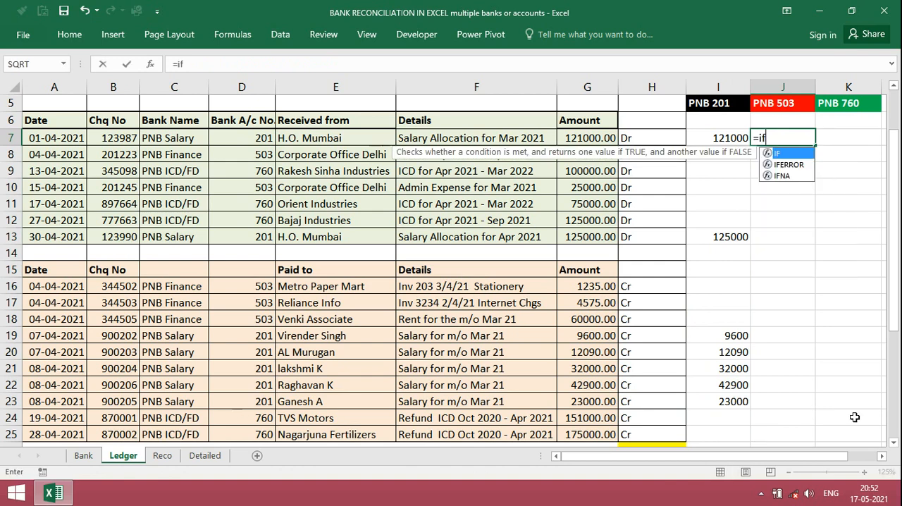
double_click(789, 164)
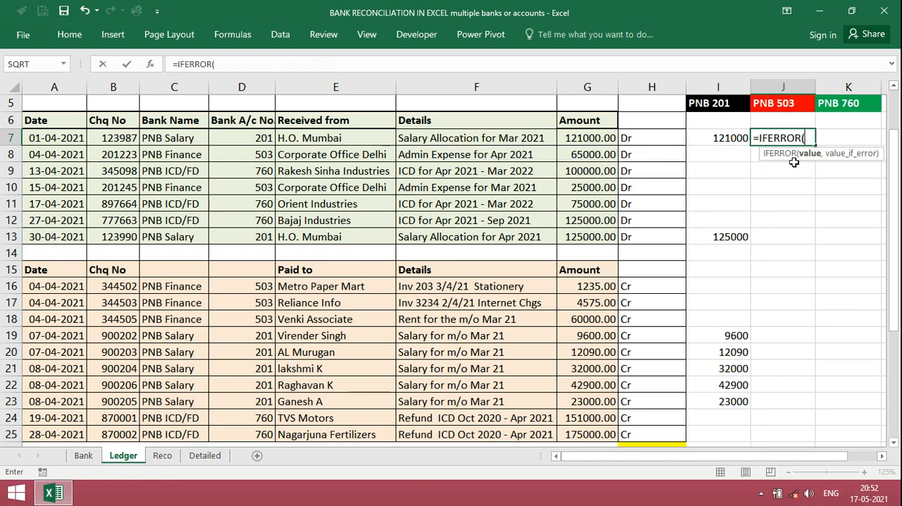
text(v)
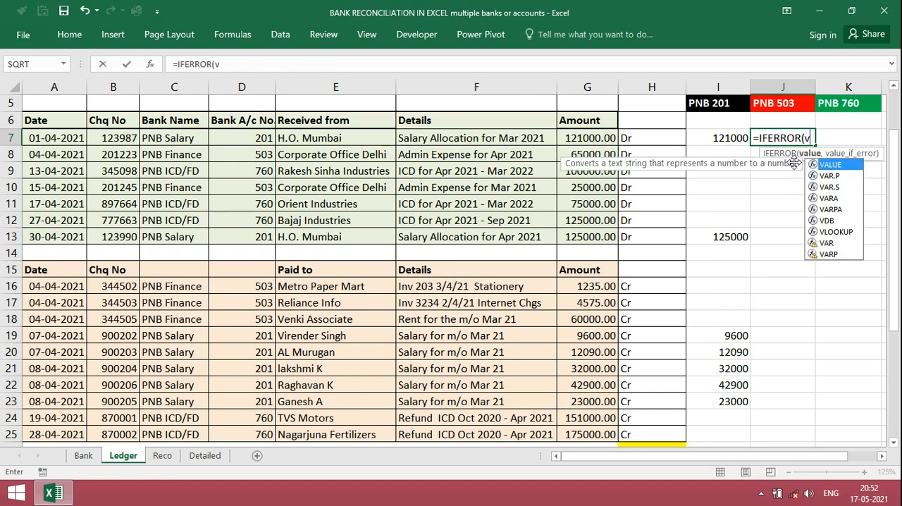
text(lookup)
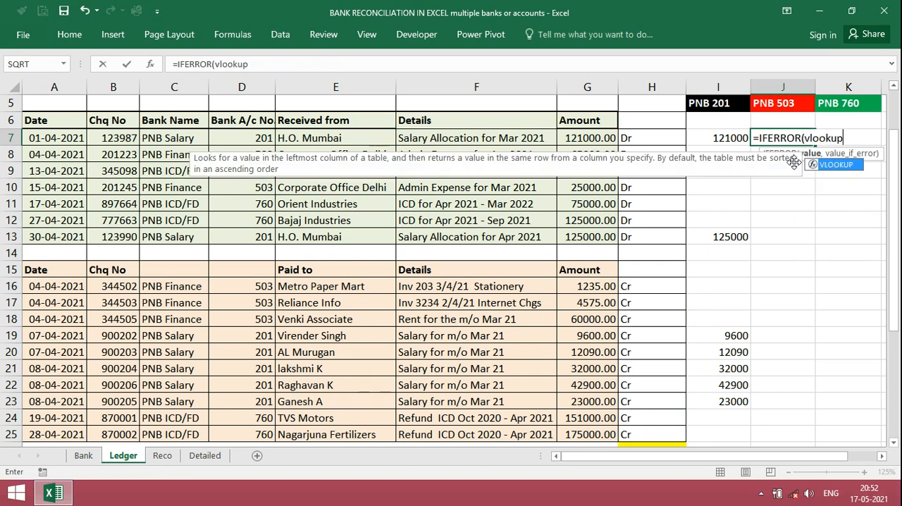
text(()
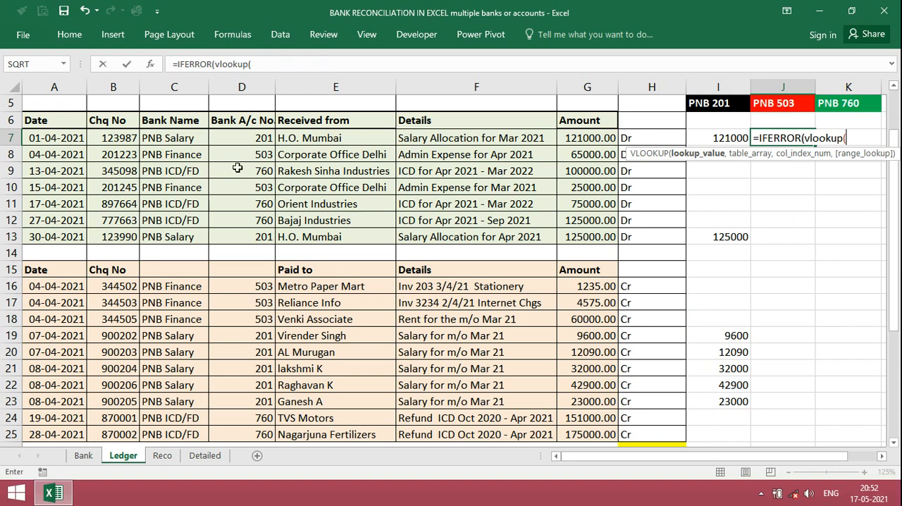
click(124, 138)
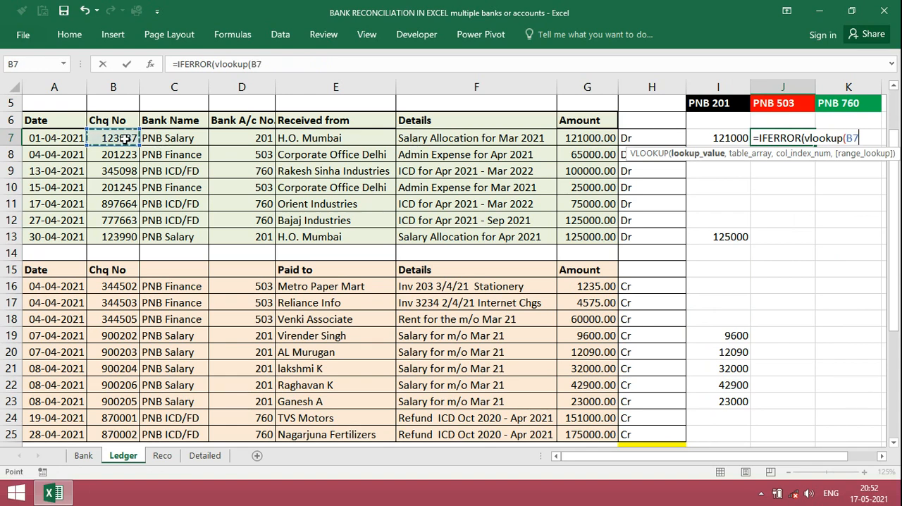
text(,)
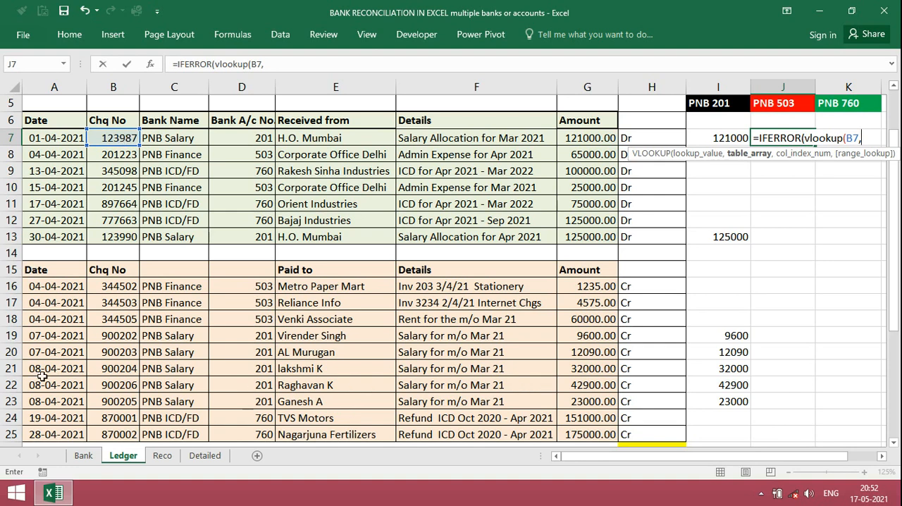
Set the J7 VLOOKUP table array to the absolute range $C$24:$F$28 of the Finance & Admin statement on the Bank sheet
click(83, 457)
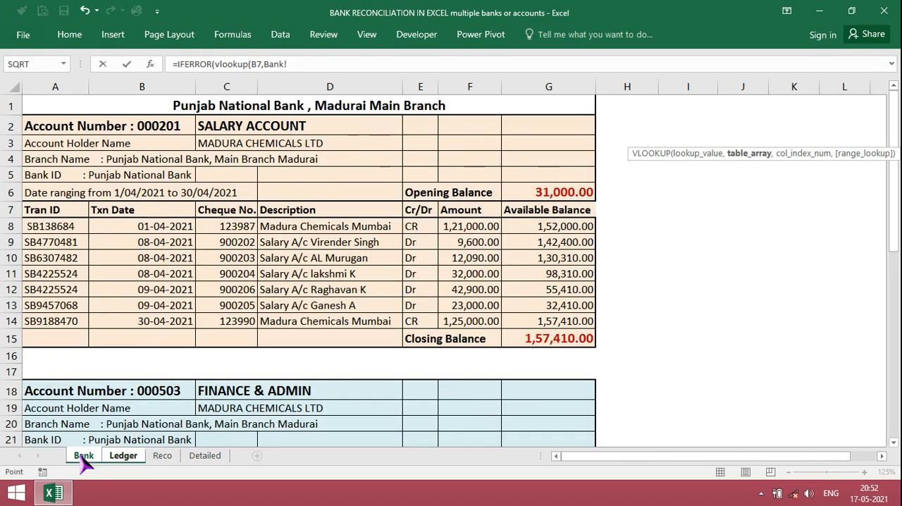
drag(893, 225, 893, 276)
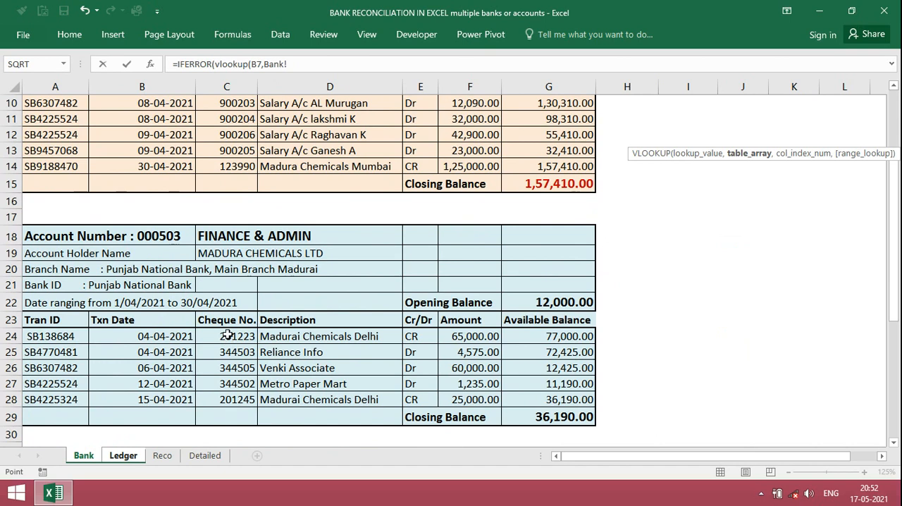
mouse_move(229, 335)
mouse_down()
mouse_move(233, 368)
mouse_move(494, 373)
mouse_move(493, 402)
mouse_move(228, 336)
mouse_up()
key(F4)
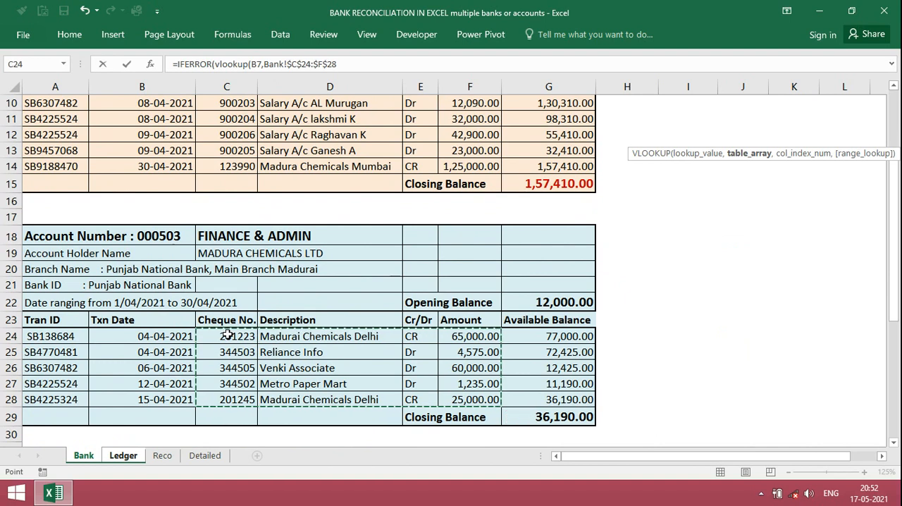
Finish the J7 formula with column index 4, exact match 0 and an empty string "" as fallback, and fill it down through J25
text(,)
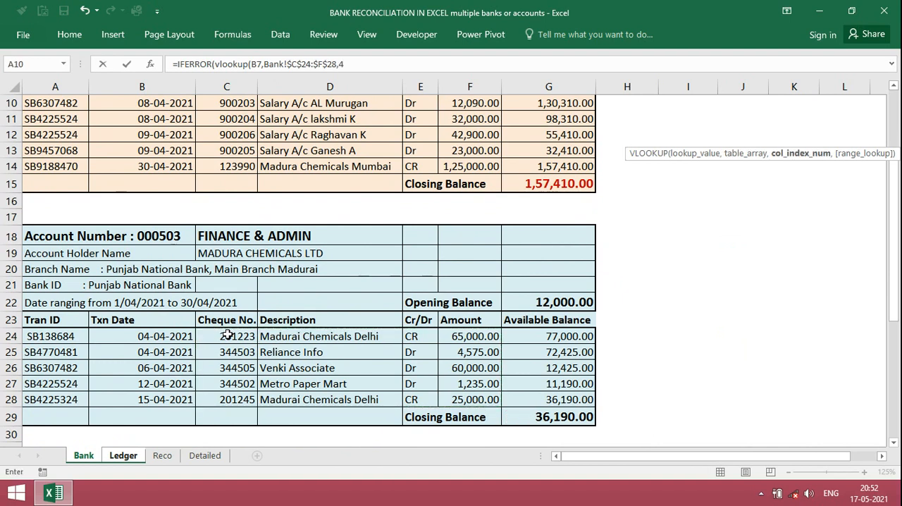
text(4,)
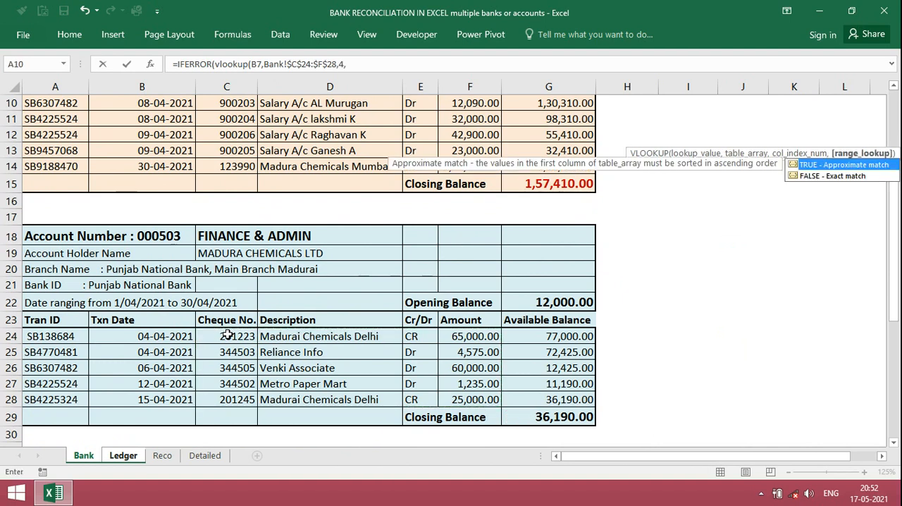
text(0))
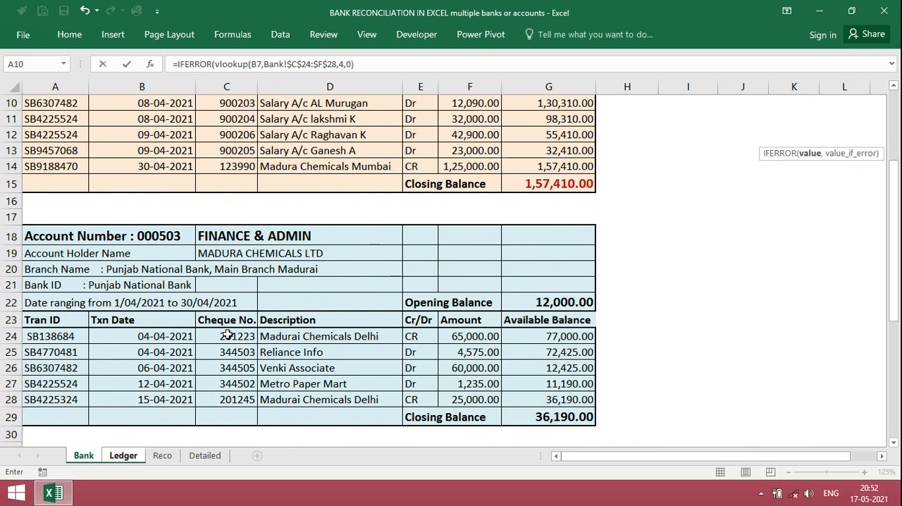
text(,)
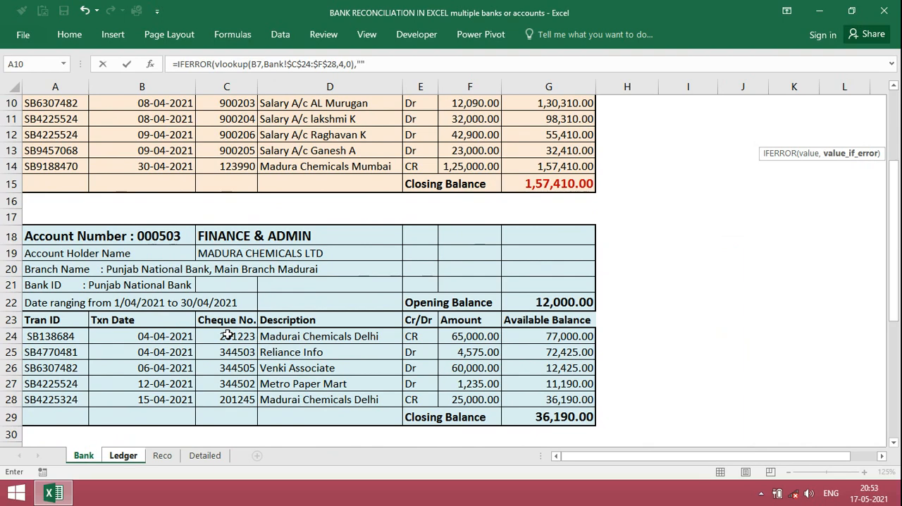
text(""))
key(Return)
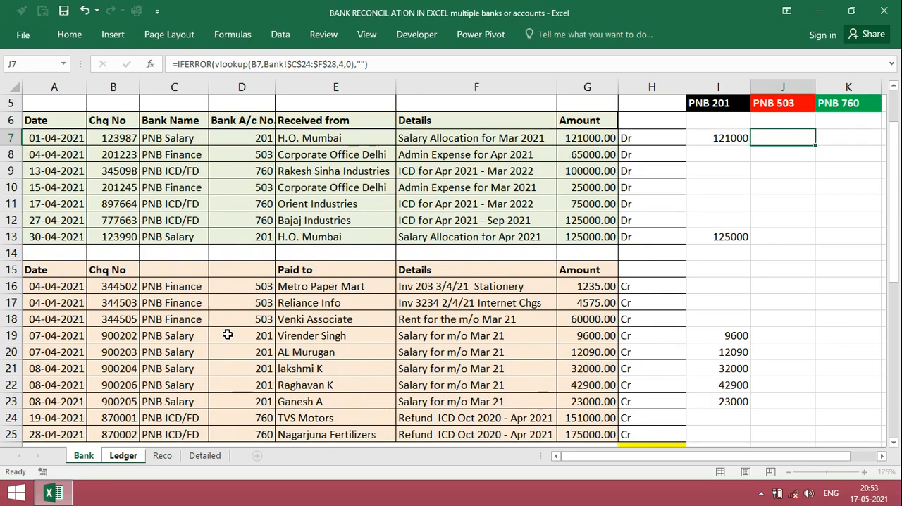
key(Up)
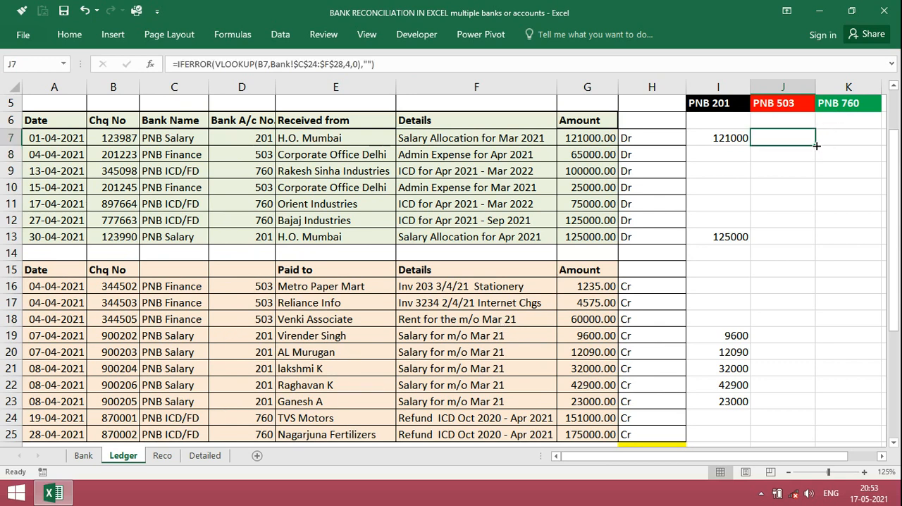
drag(816, 145, 822, 436)
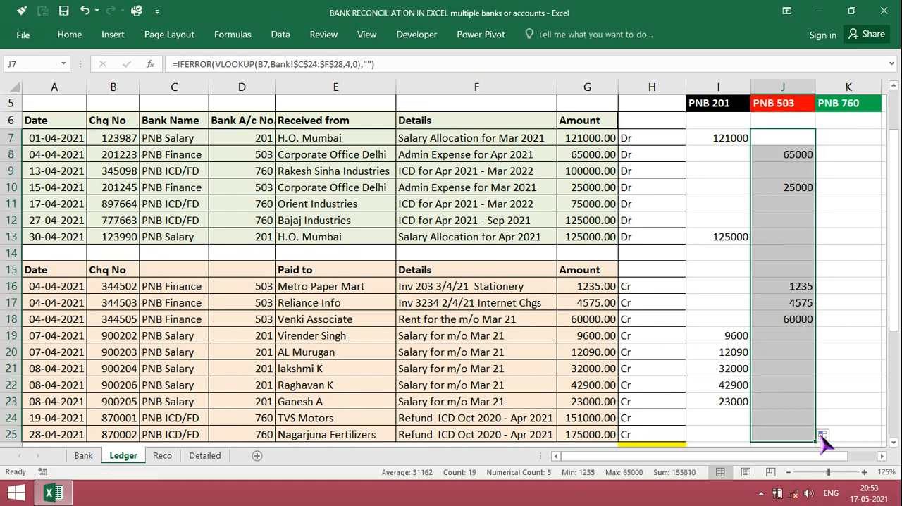
Start an IFERROR formula with a nested VLOOKUP in Ledger cell K7, using the cheque number in B7 as lookup value
key(Right)
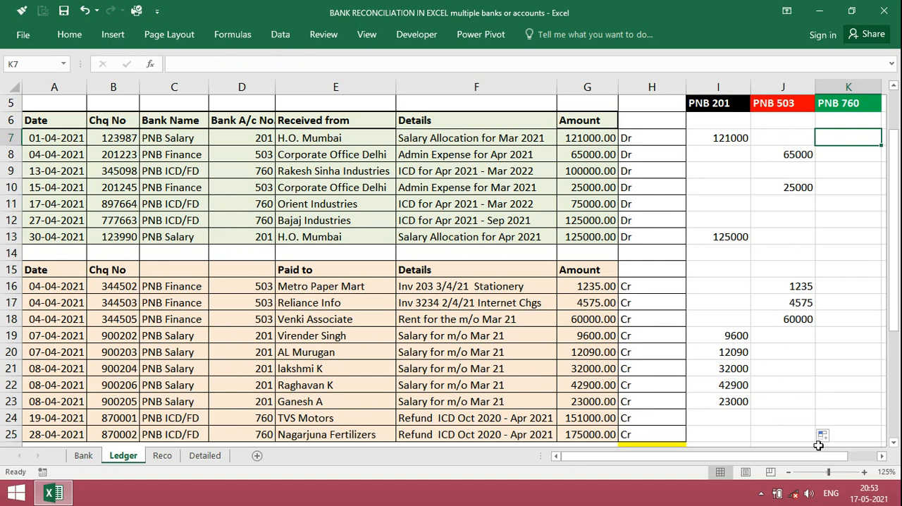
text(=)
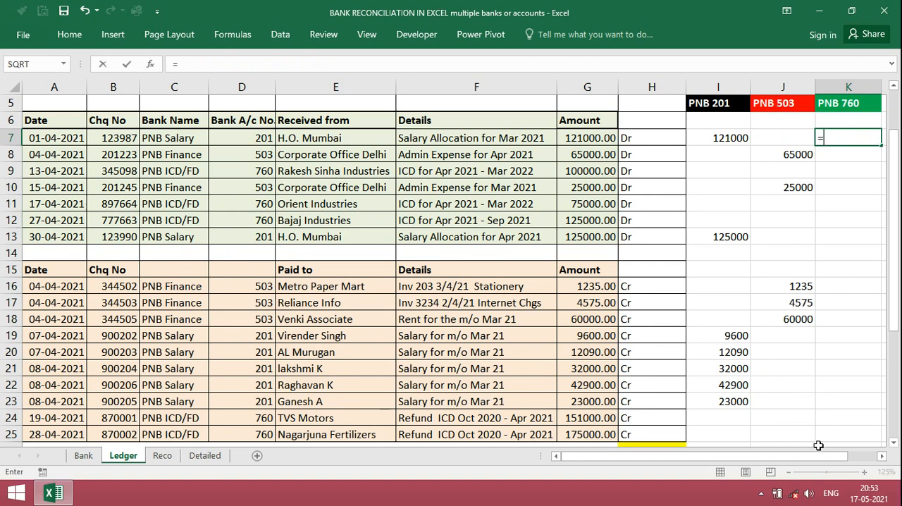
text(iferror)
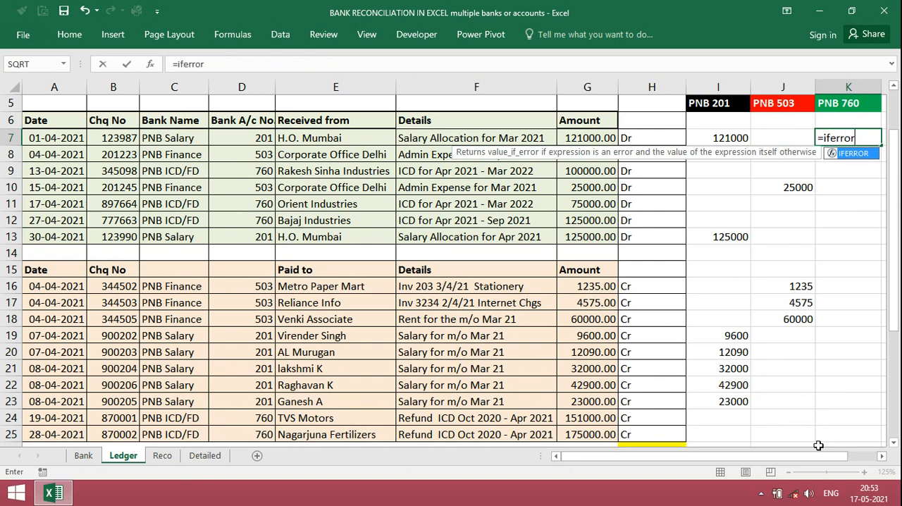
text())
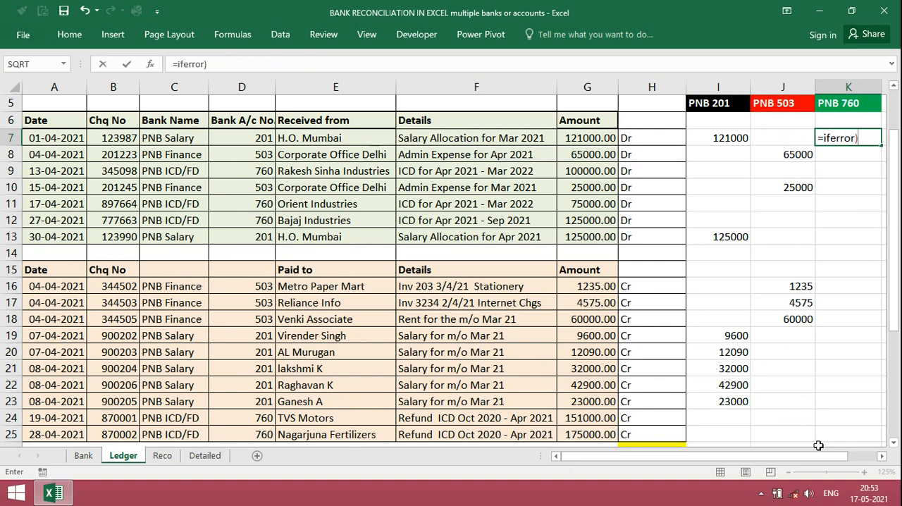
key(BackSpace)
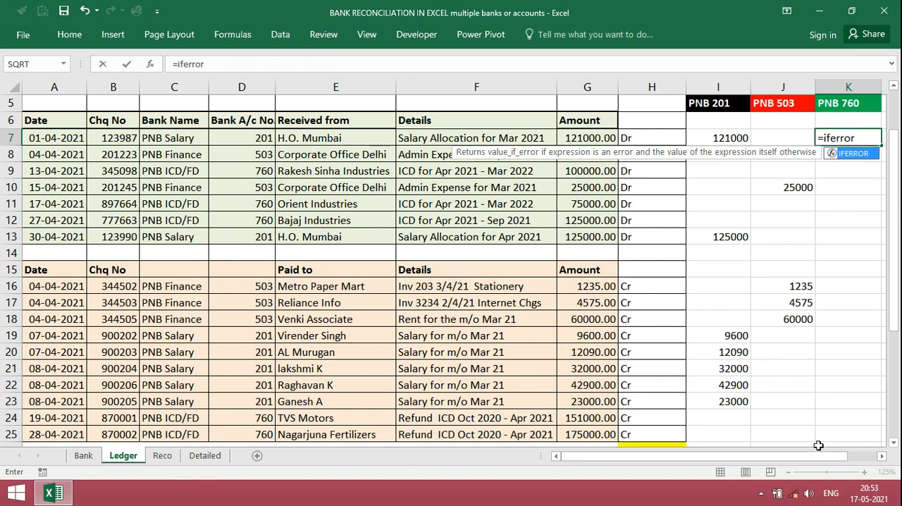
text(()
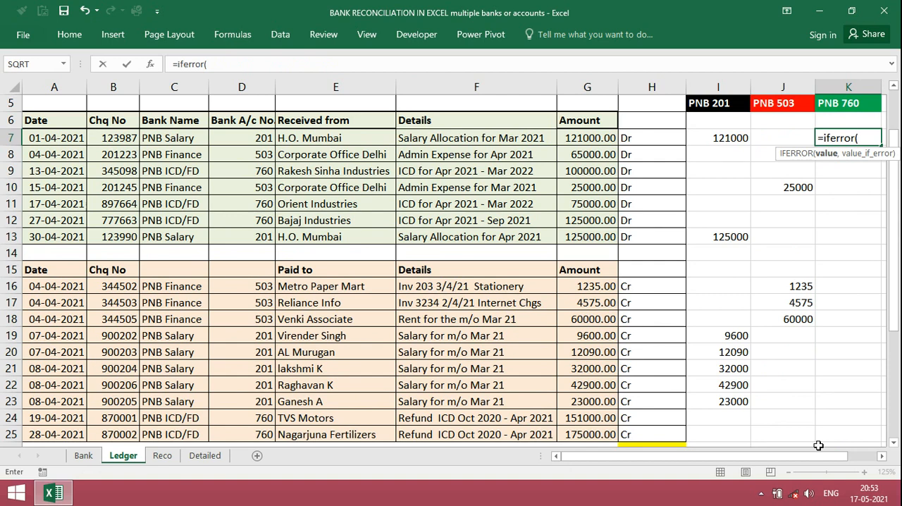
text(vlookup)
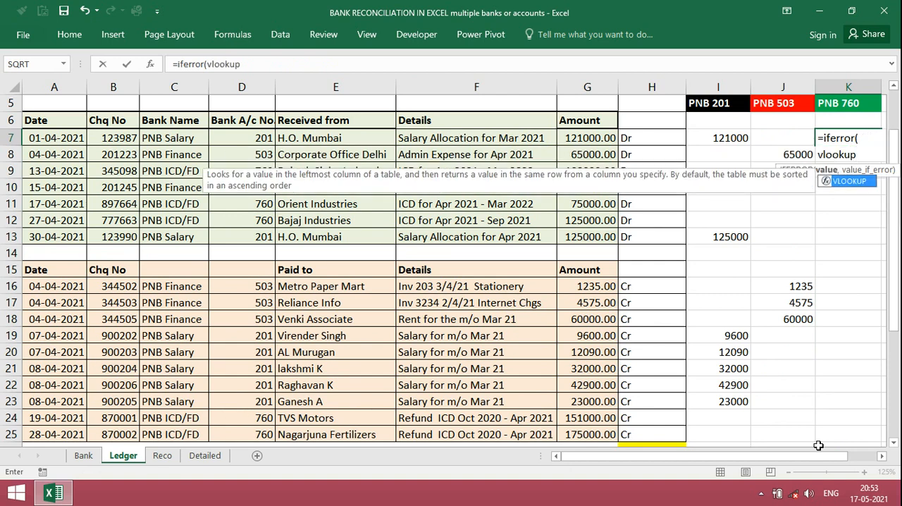
text(()
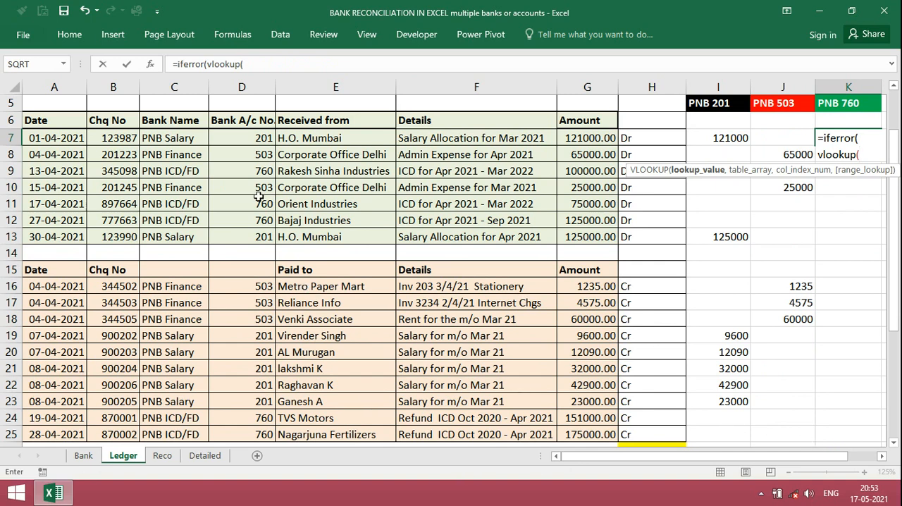
click(122, 139)
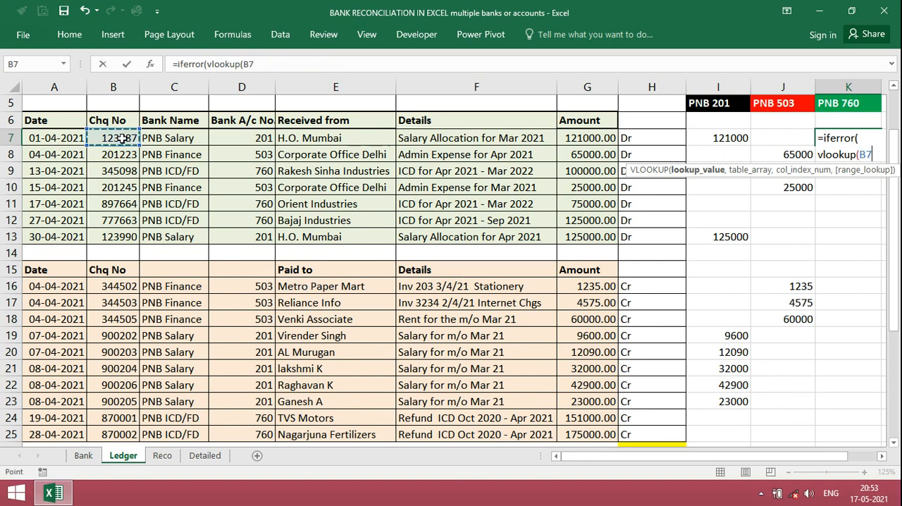
text(,)
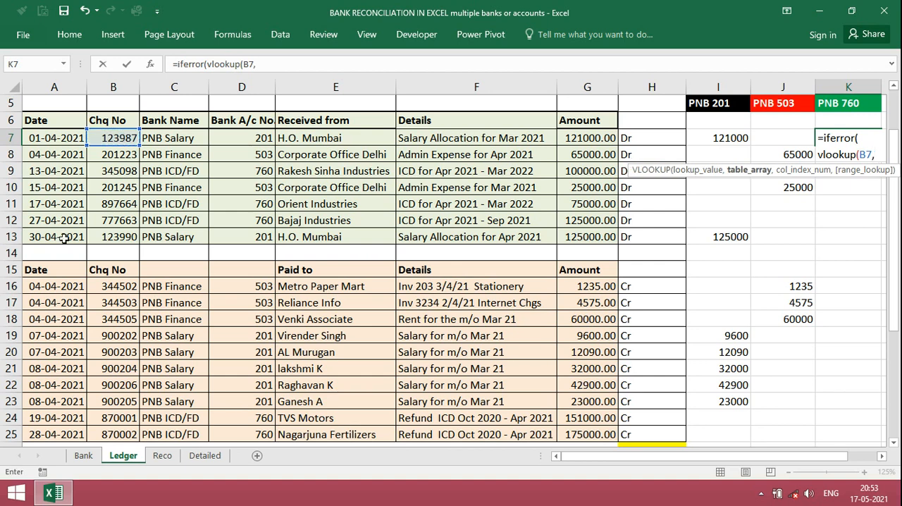
Set the K7 VLOOKUP table array to the absolute range $C$38:$F$42 of the ICD Fixed Deposit statement on the Bank sheet
click(83, 456)
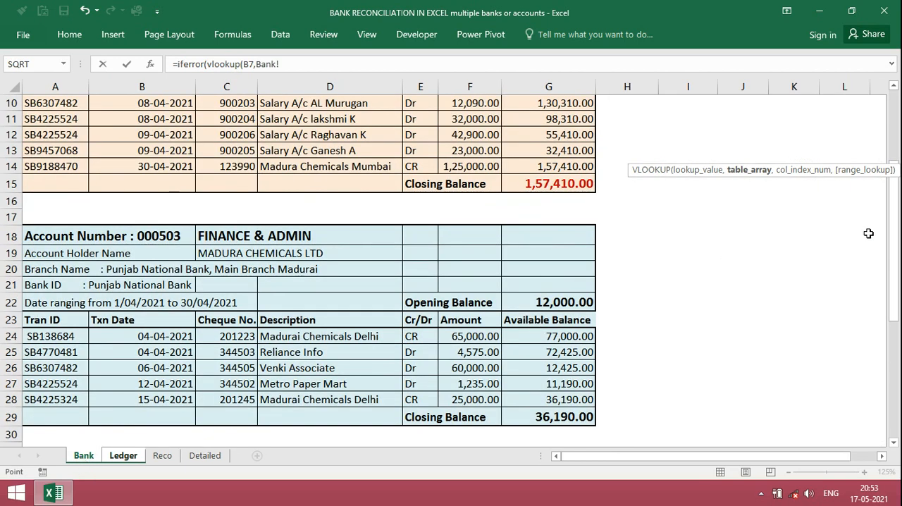
drag(897, 253, 893, 371)
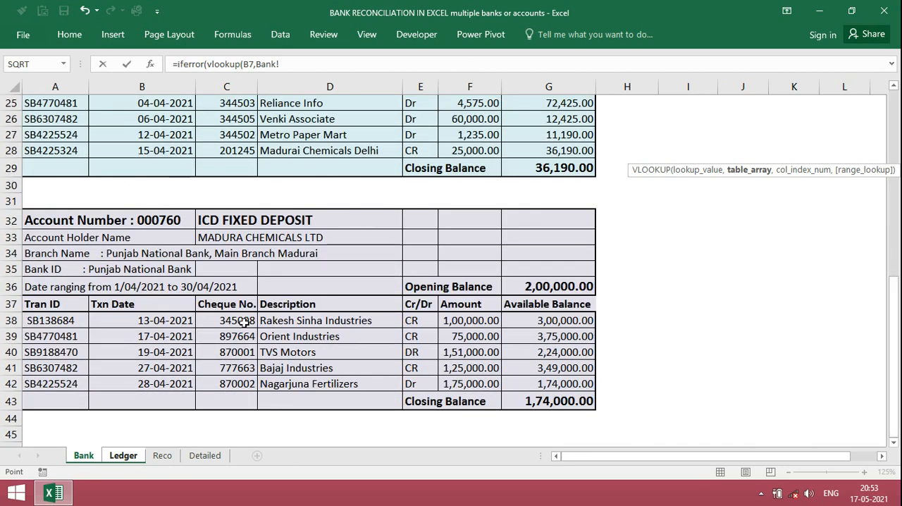
drag(232, 320, 458, 381)
key(F4)
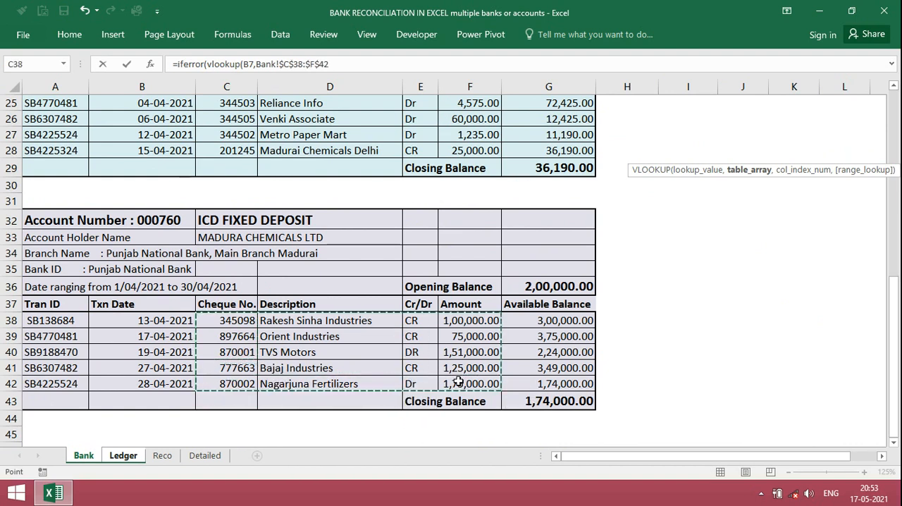
Finish the K7 formula with column index 4, exact match 0 and an empty string "" as fallback, and fill it down through K25
text(,)
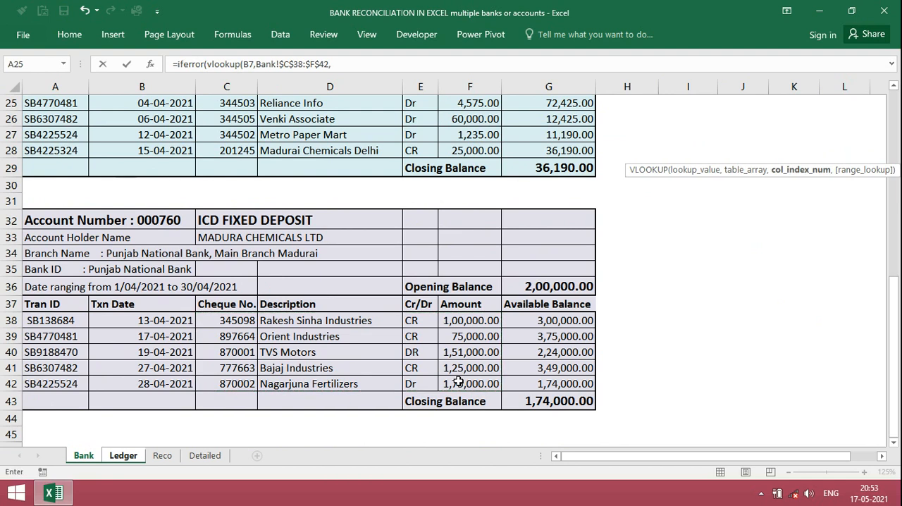
text(4,0)
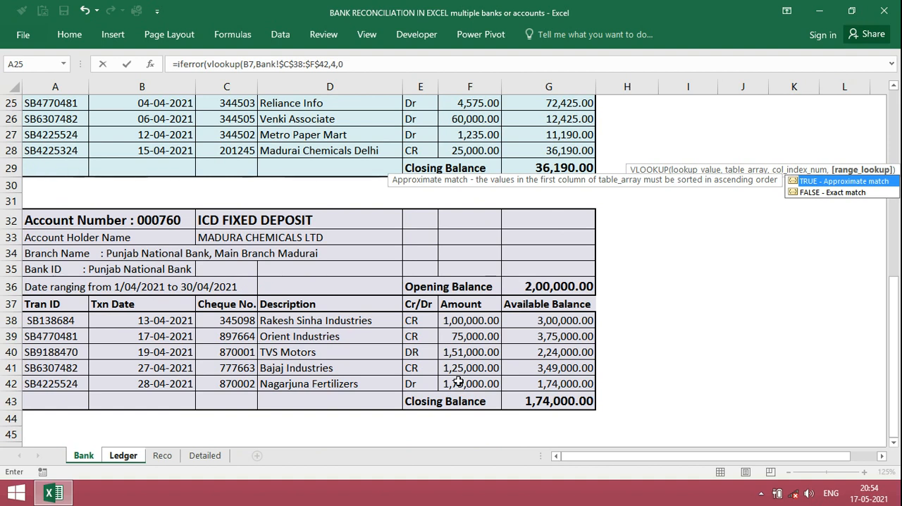
text())
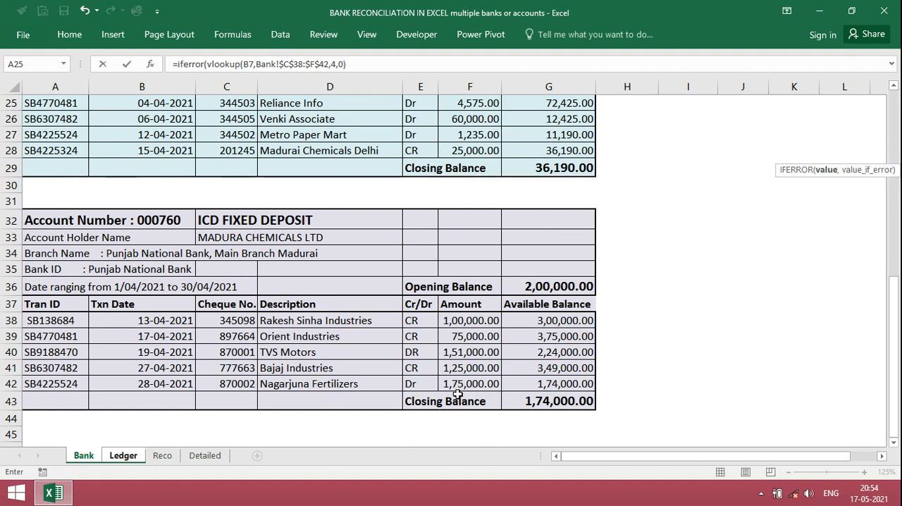
text(,)
text(")
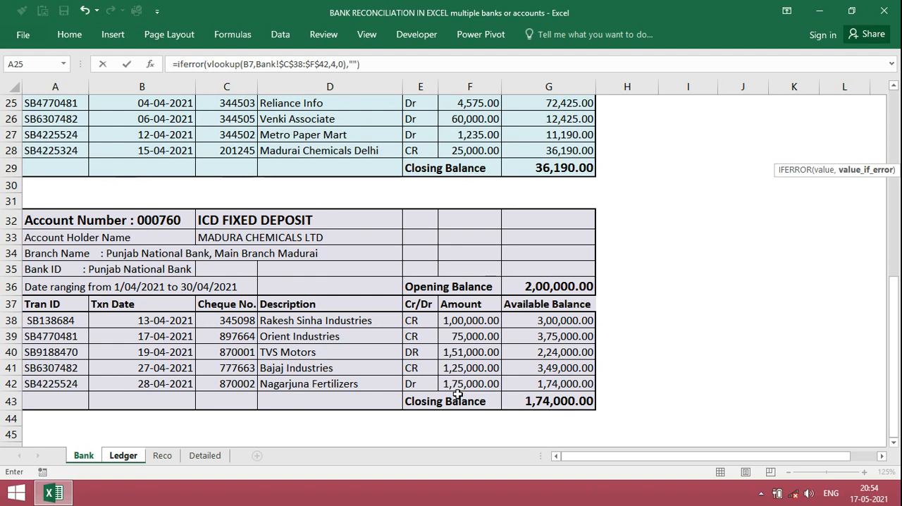
text("))
key(Return)
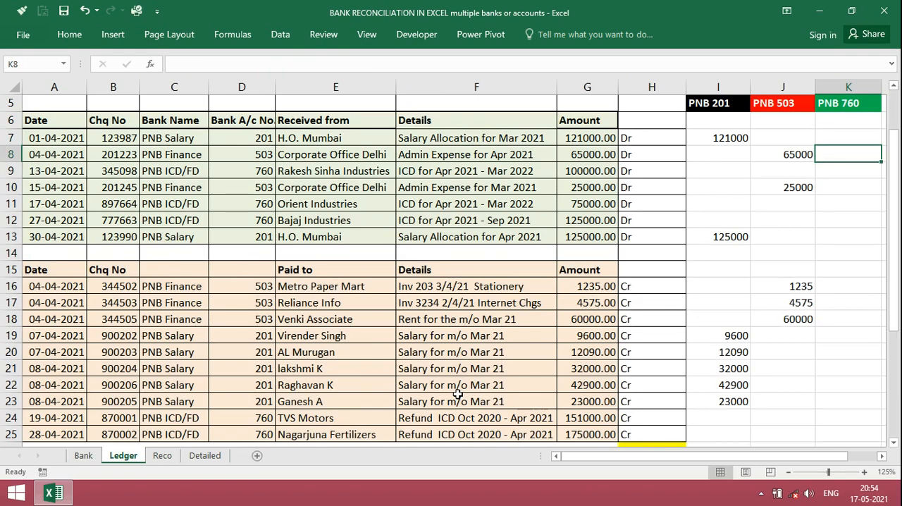
key(Up)
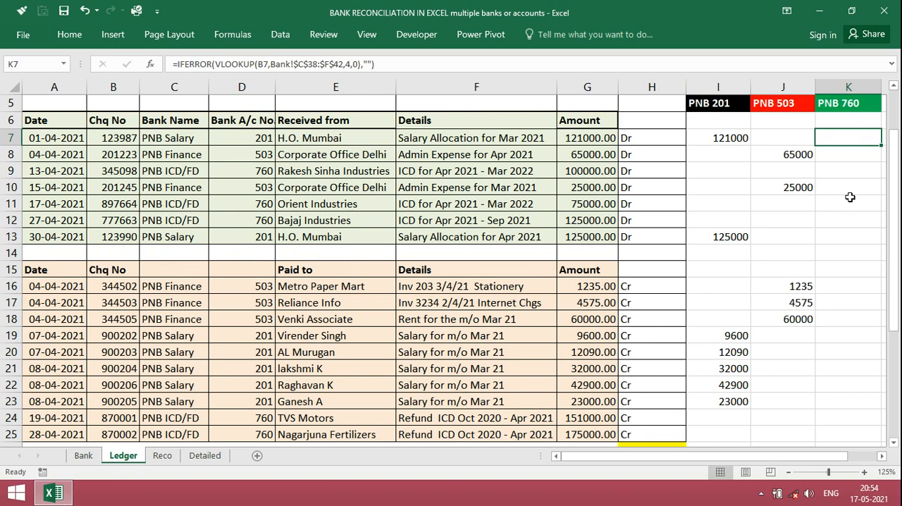
drag(883, 144, 873, 437)
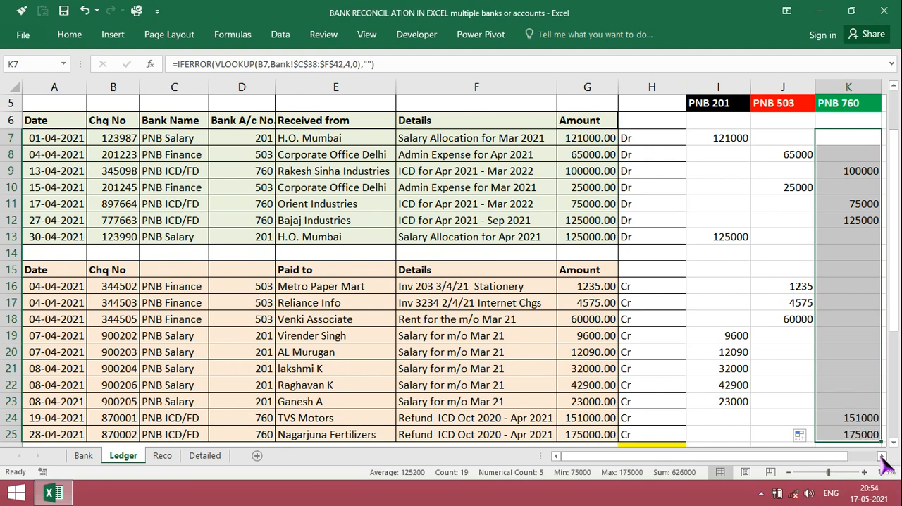
Enter a COUNT formula over I7:K7 in Ledger cell L7 to count the account matches for the first entry
click(882, 456)
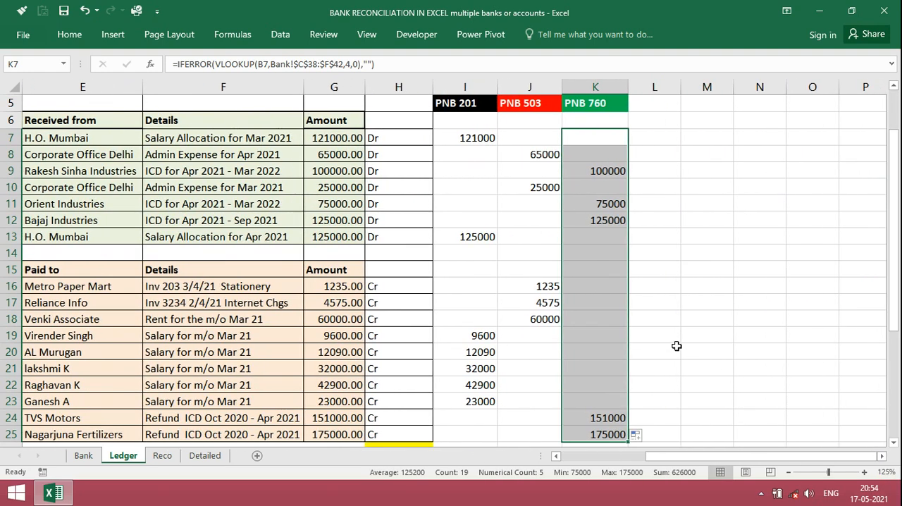
click(675, 349)
click(652, 140)
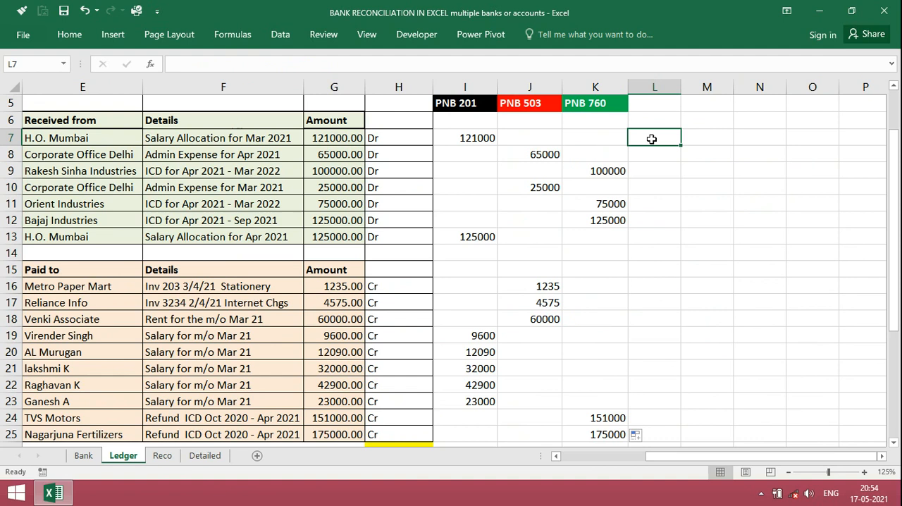
text(=)
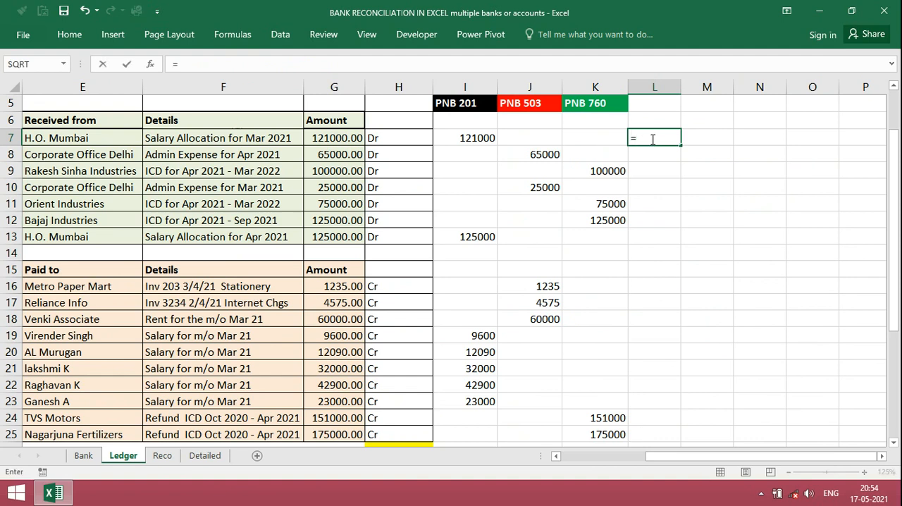
text(c)
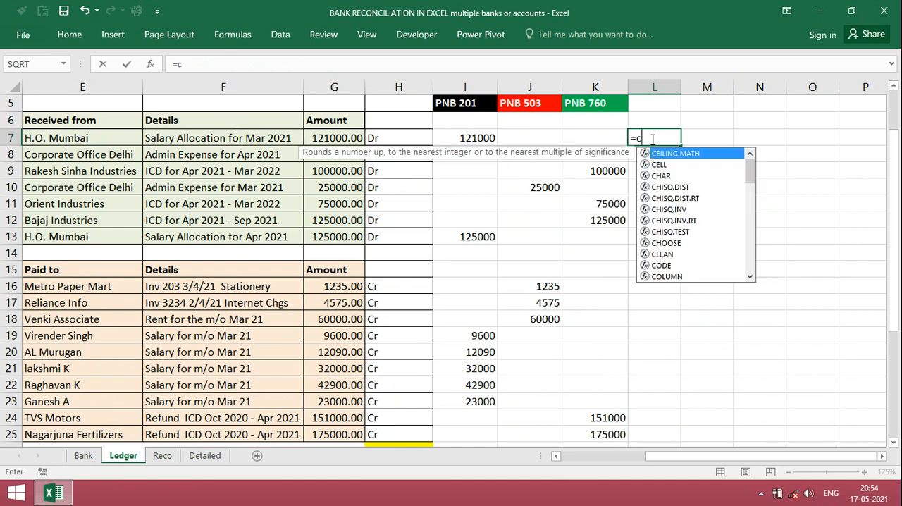
text(ount)
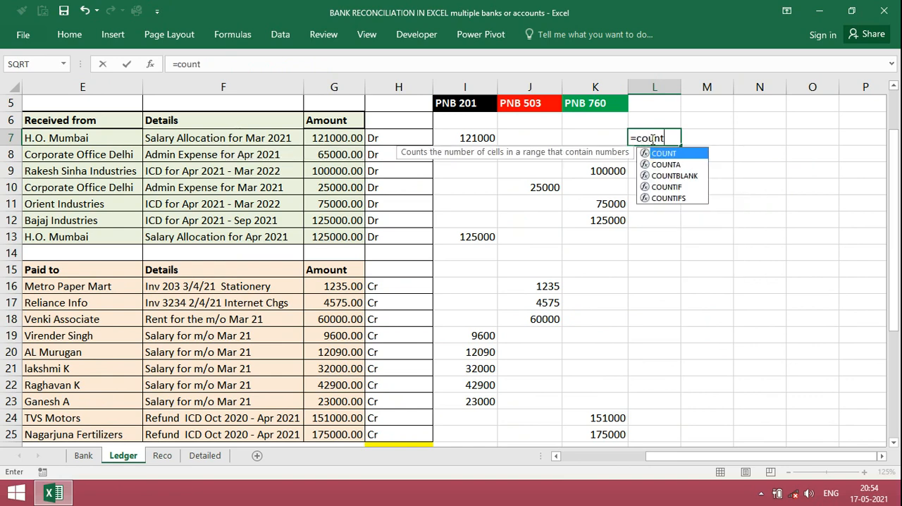
text(()
key(Left)
key(Left)
key(Left)
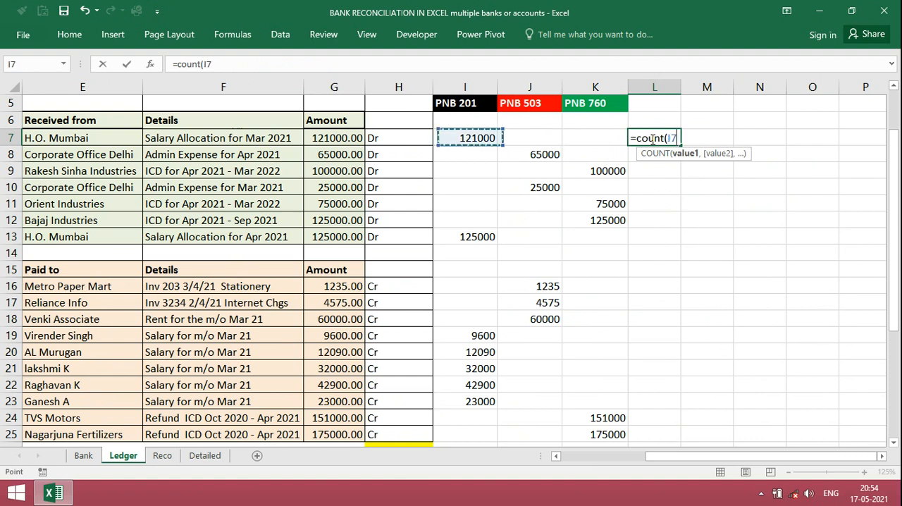
key(shift+Right)
key(shift+Right)
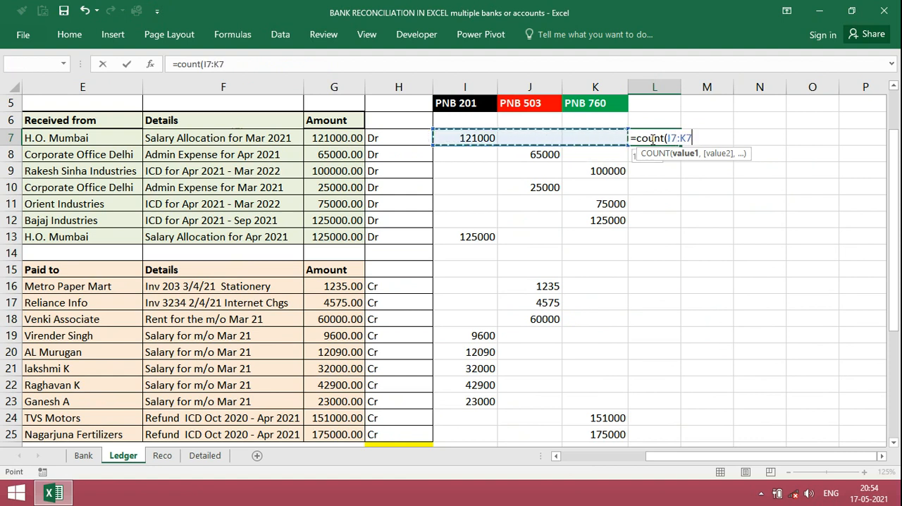
text())
key(Return)
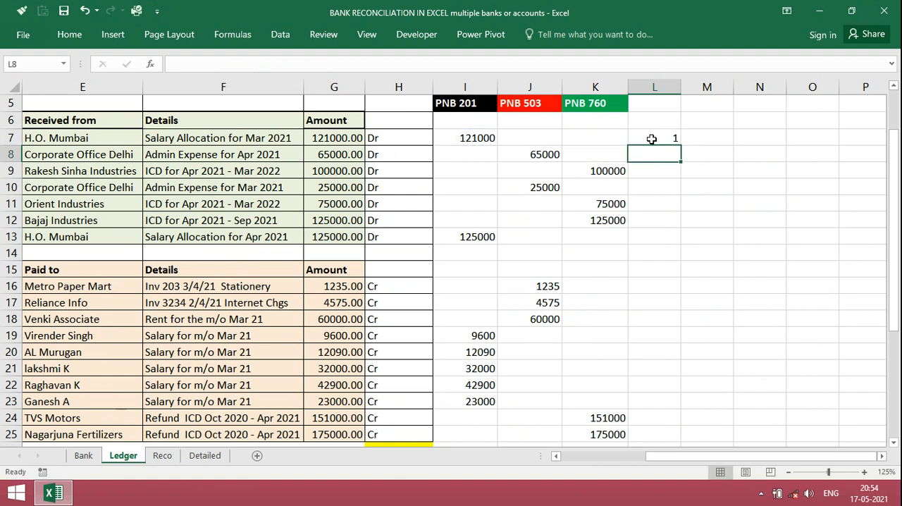
Fill the L7 count formula down through L25 and clear cells L14:L15 beside the blank and header rows
click(652, 139)
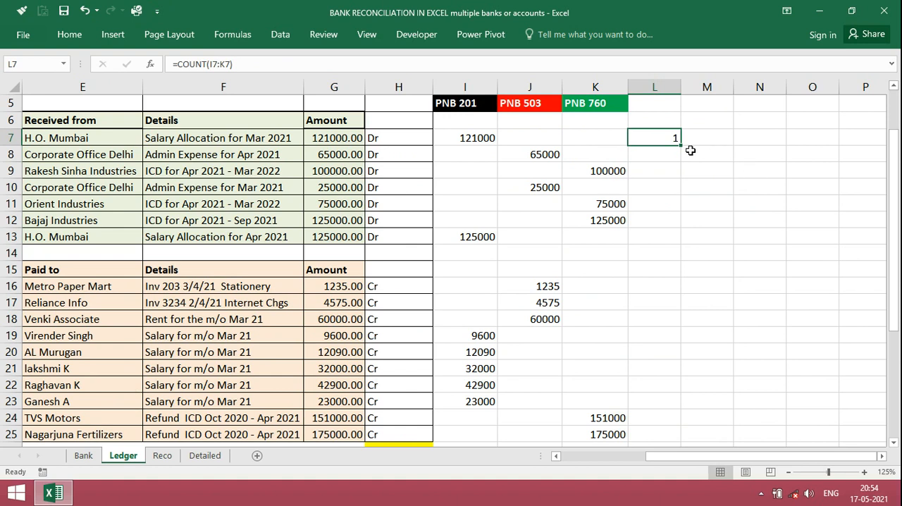
drag(681, 145, 670, 444)
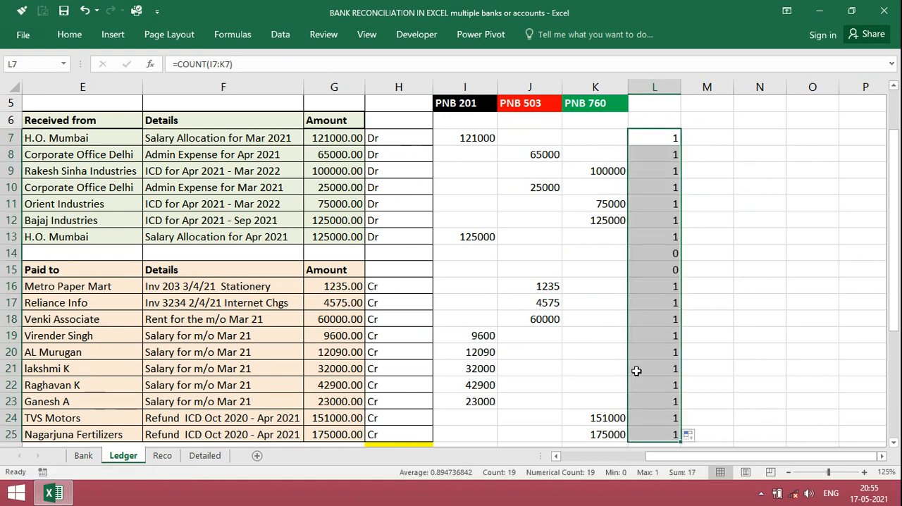
click(662, 255)
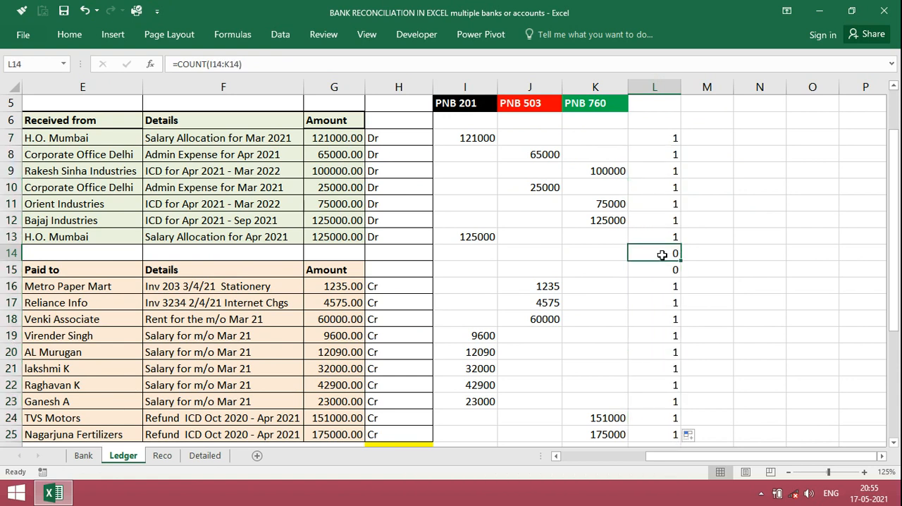
key(shift+Down)
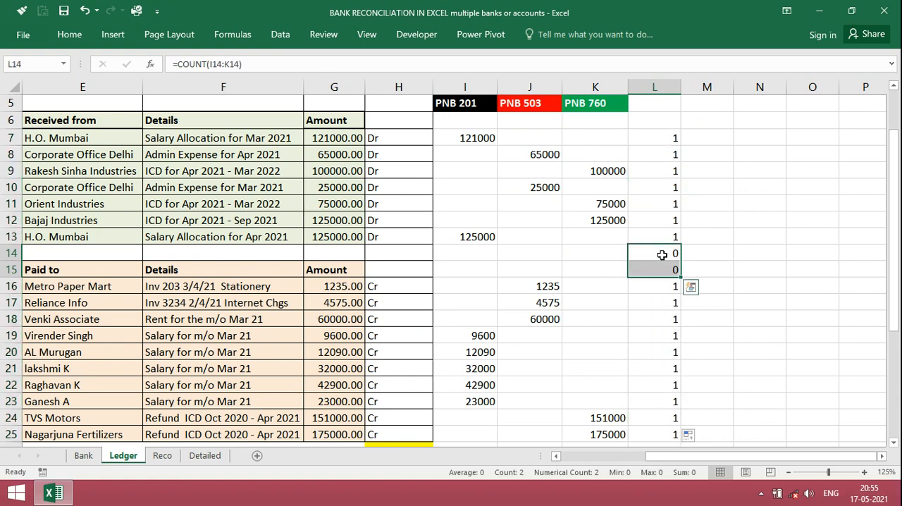
key(Delete)
Review the matched amounts and counts for the Ledger payment entries, down past the closing balance row
key(Down)
key(Down)
key(Down)
key(Down)
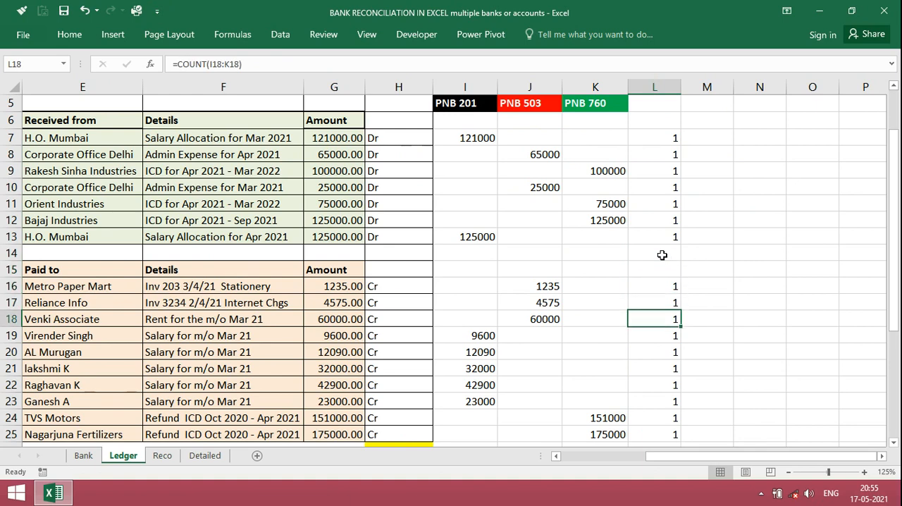
key(Left)
key(Left)
key(Left)
key(Up)
key(Up)
key(Right)
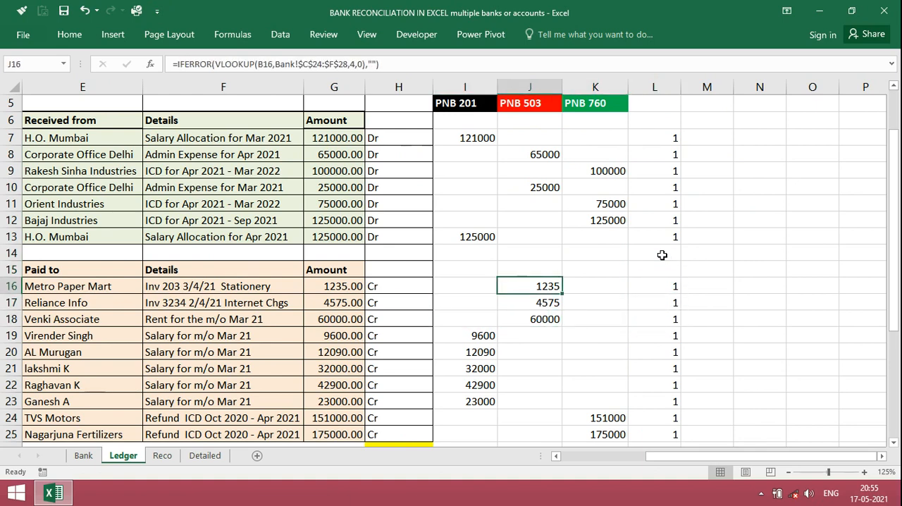
key(Down)
key(Down)
key(Down)
key(Down)
key(Down)
key(Down)
key(Down)
key(Down)
key(Down)
key(Down)
key(Down)
key(Down)
key(Down)
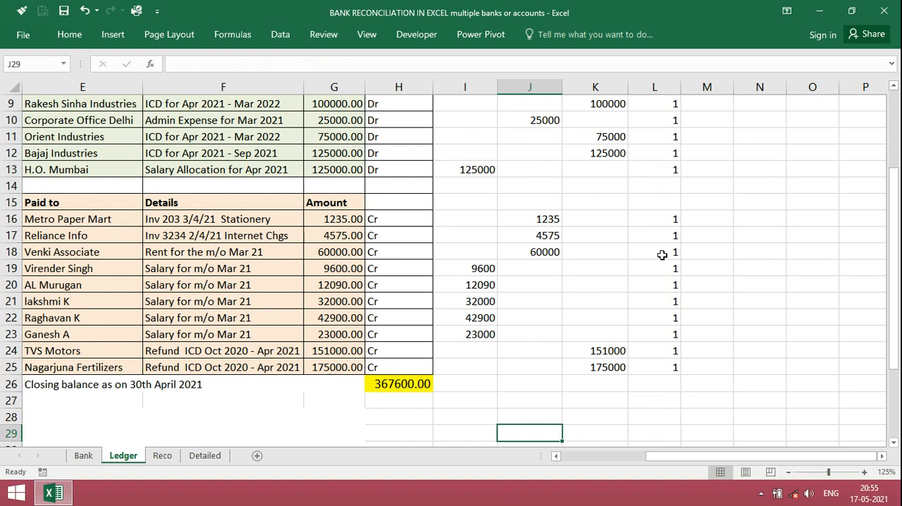
Examine the opening balances on the Bank sheet and the closing balance formula in Ledger cell H26
click(84, 457)
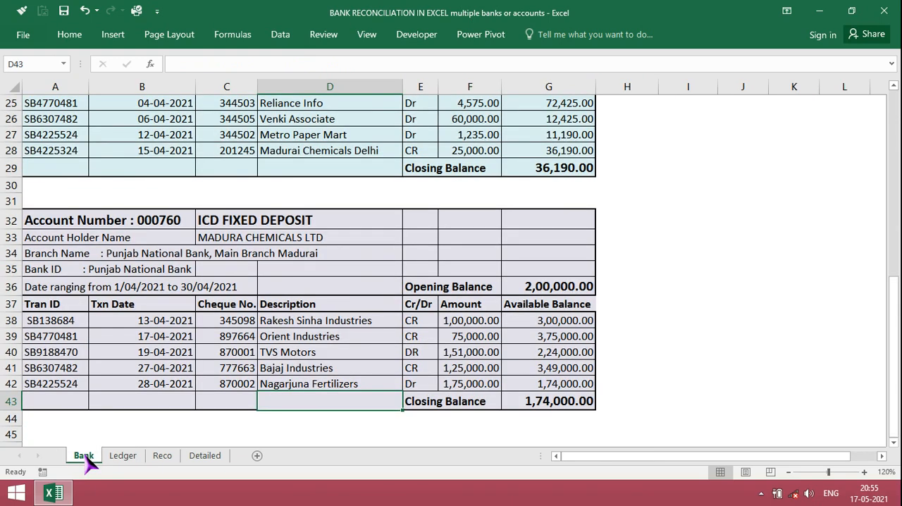
click(242, 326)
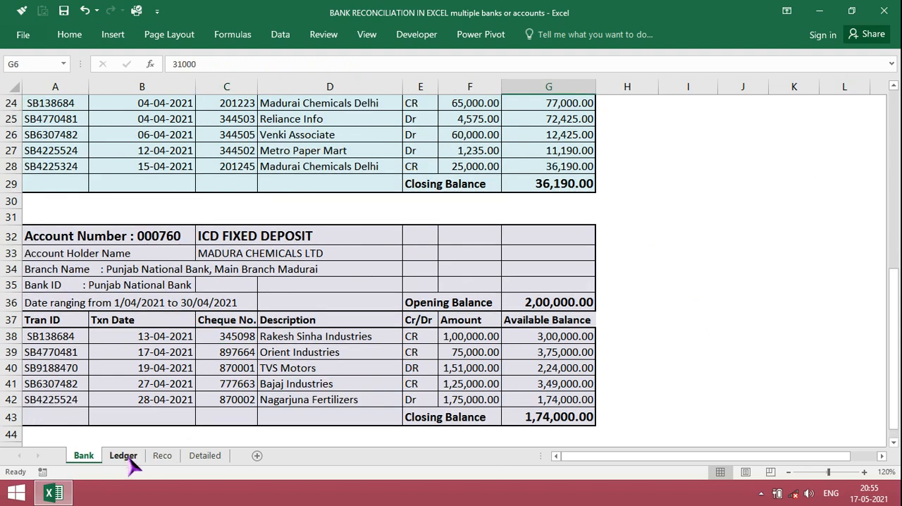
click(124, 456)
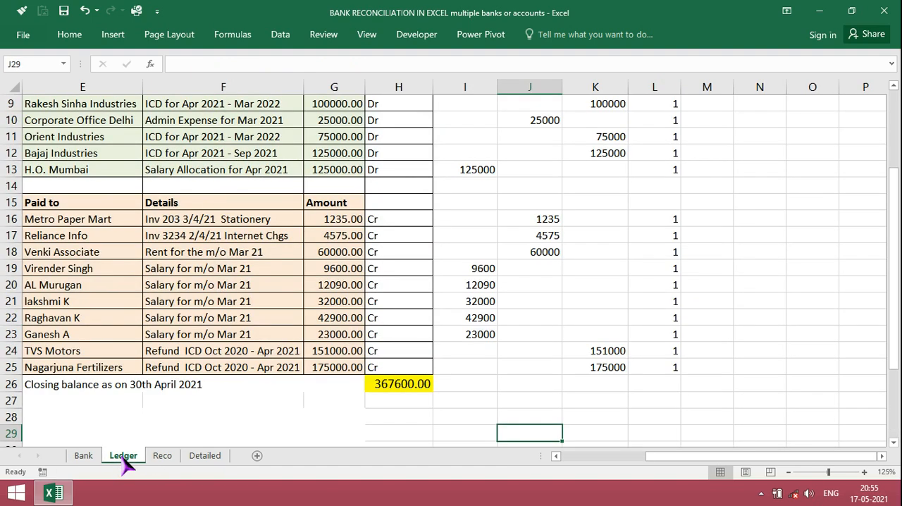
click(388, 384)
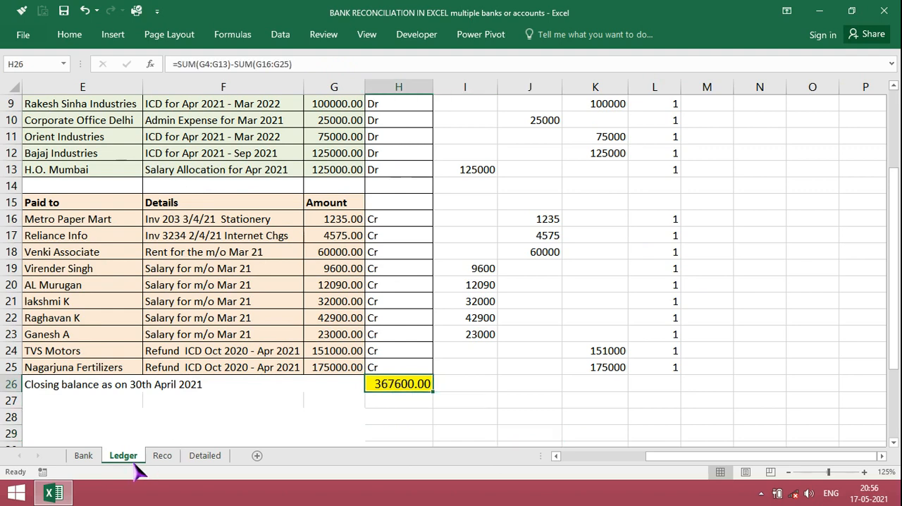
Add the three account closing balances in Bank cell H43 with the formula =G43+G29+G15
click(84, 457)
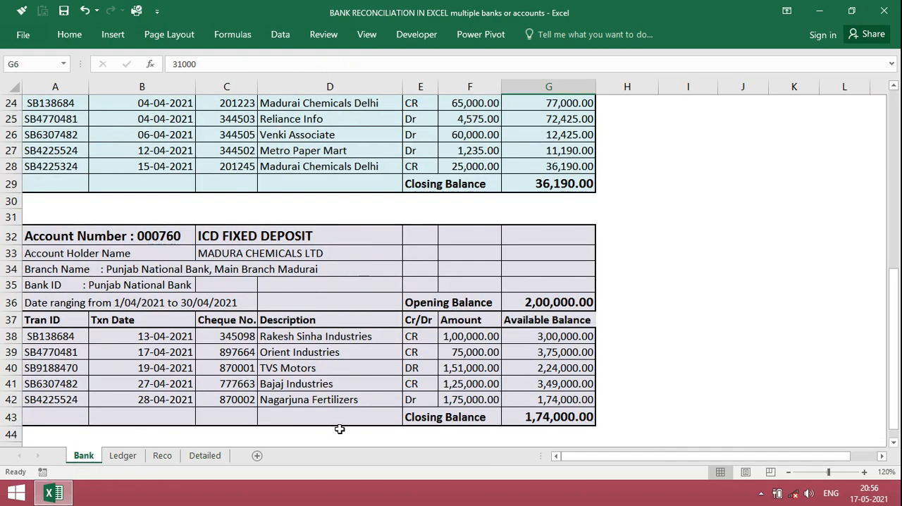
click(631, 421)
text(=)
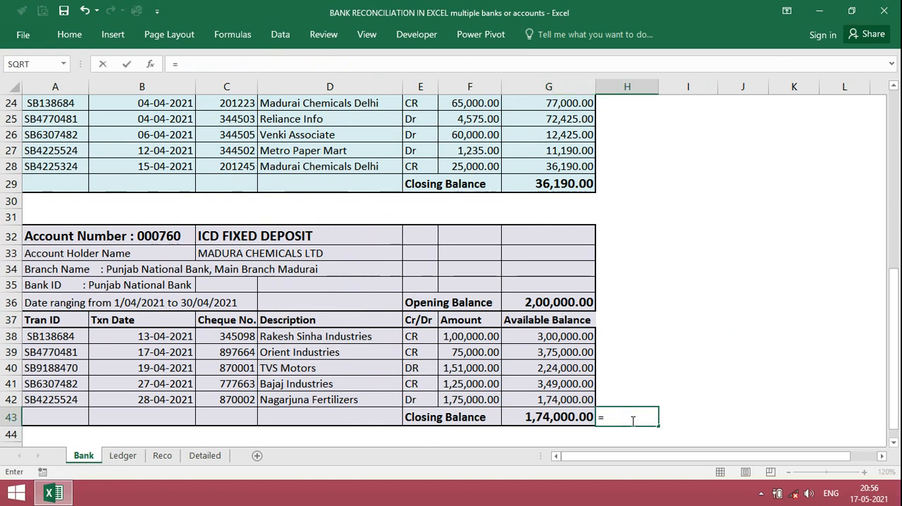
key(Left)
text(+)
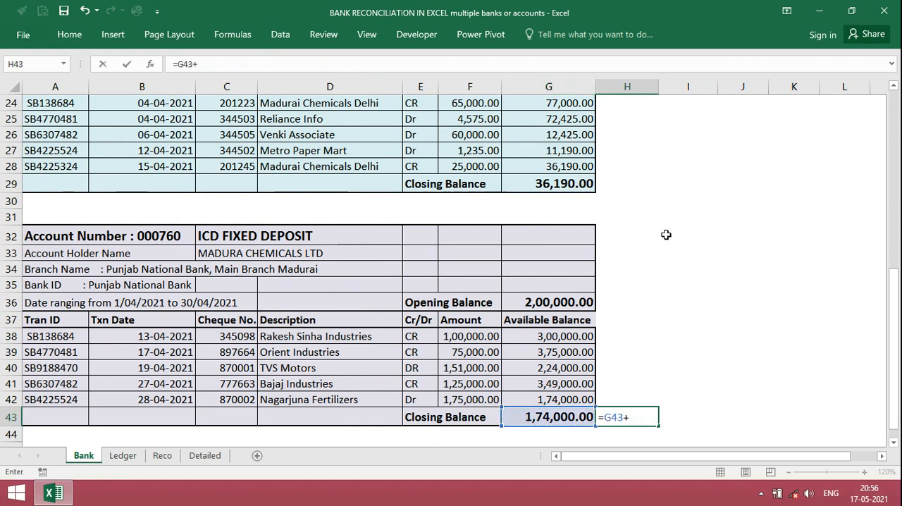
click(562, 182)
text(+)
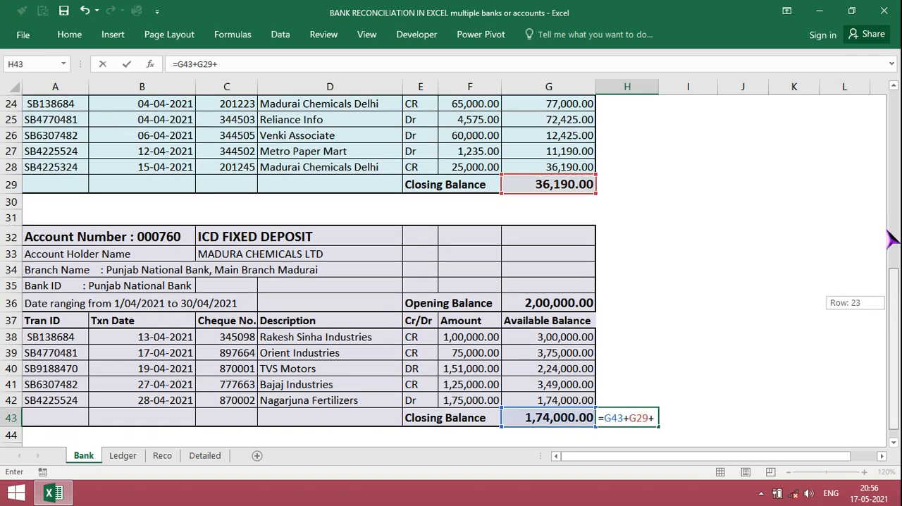
drag(893, 308, 892, 167)
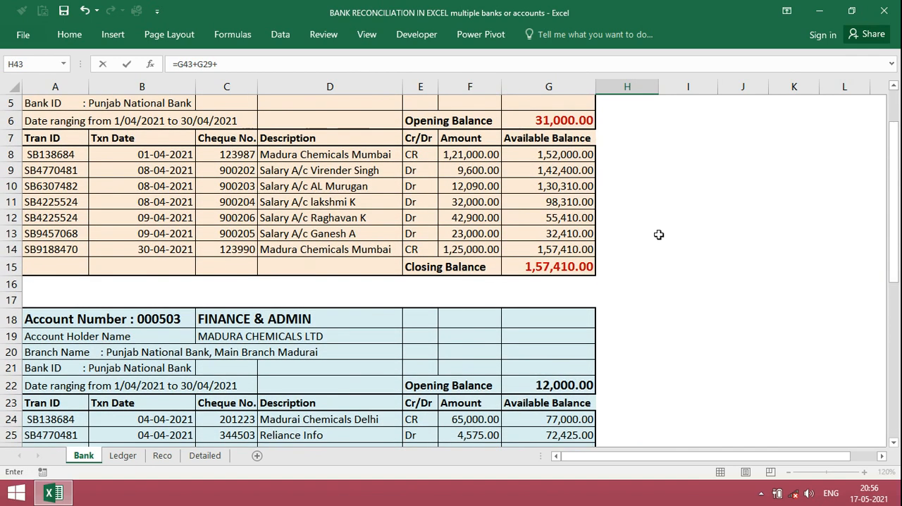
click(567, 270)
key(Return)
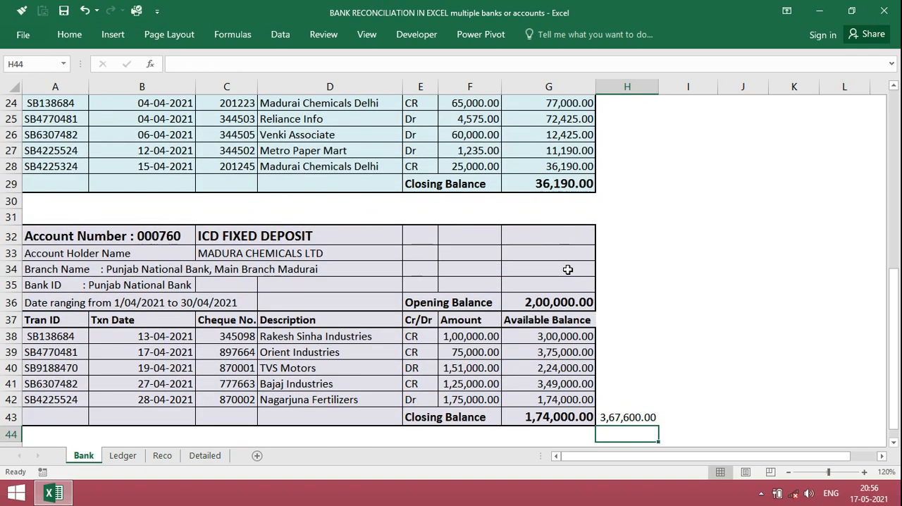
Compare the combined closing balance in Bank cell H43 with the Ledger closing balance, and review the individual bank statements
key(Up)
click(122, 455)
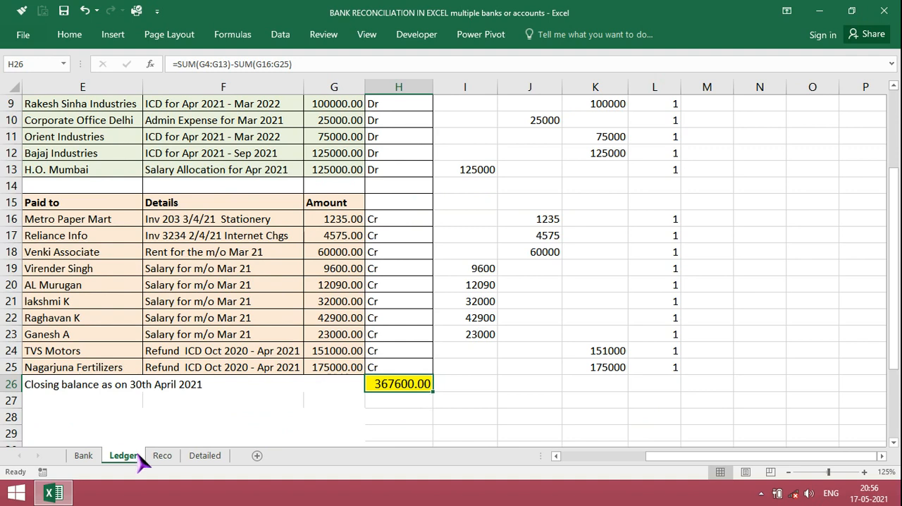
click(83, 456)
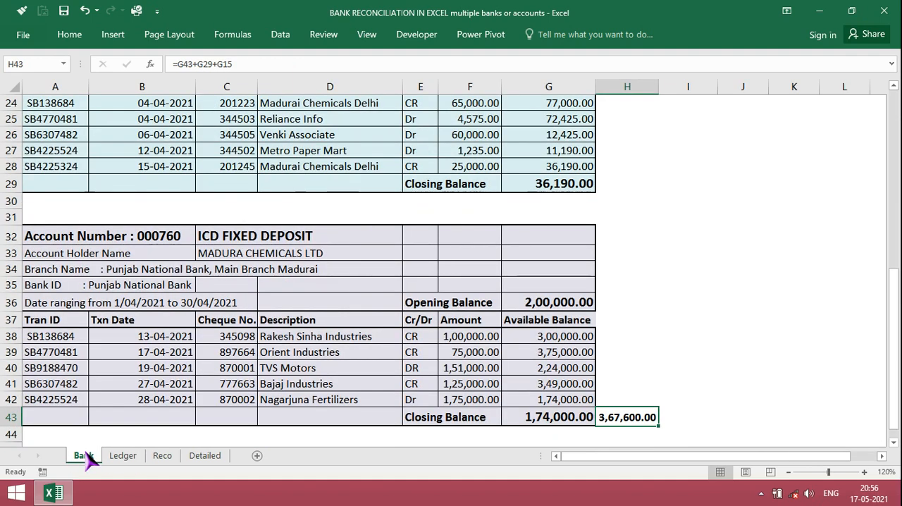
drag(893, 303, 893, 221)
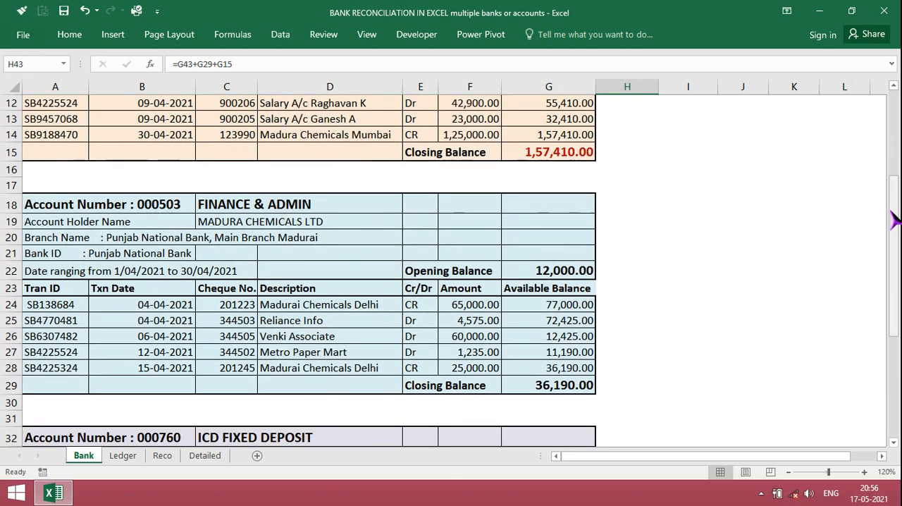